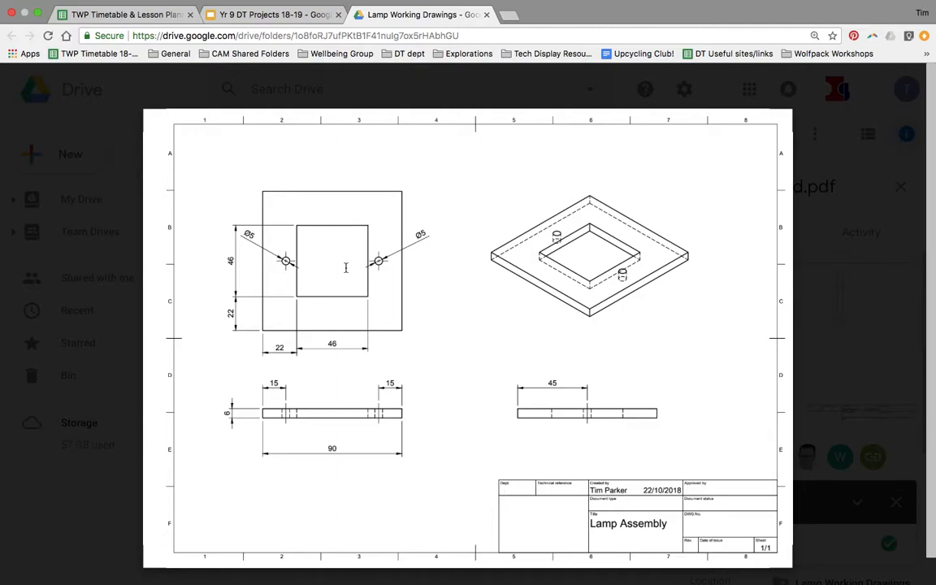
- Switch to Fusion 360 and create an empty, activated component named Acrylic Square Hole in the Lamp Assembly
key("ctrl+Left")
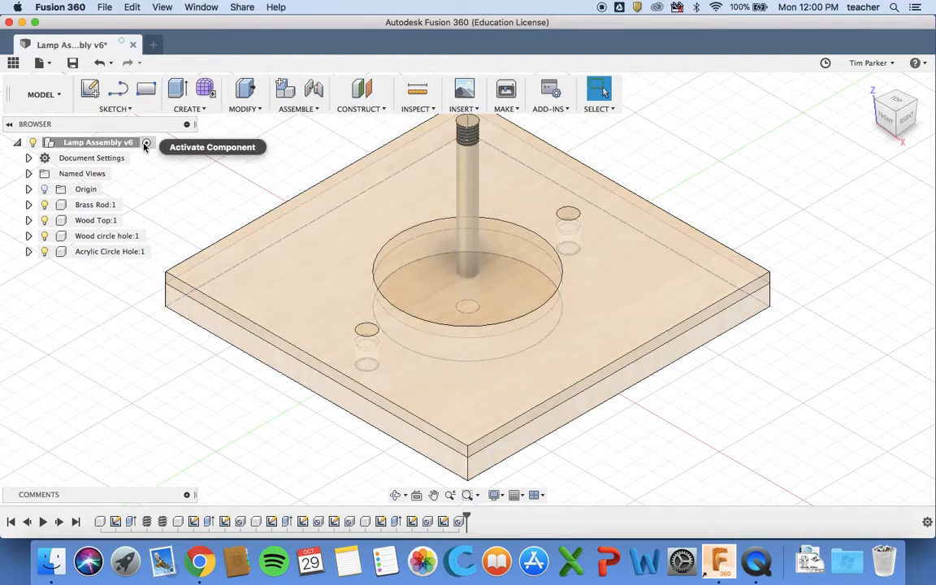
left_click(284, 89)
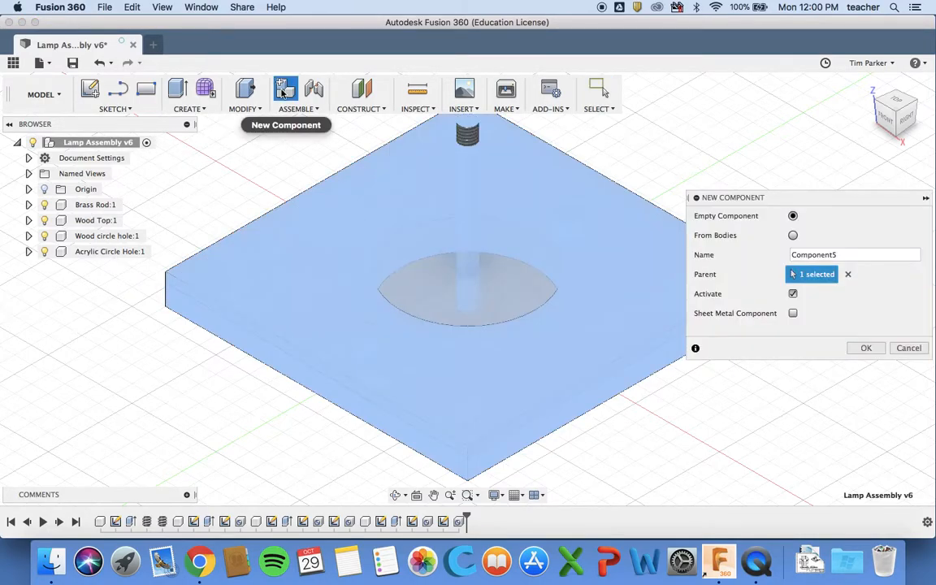
left_click(857, 254)
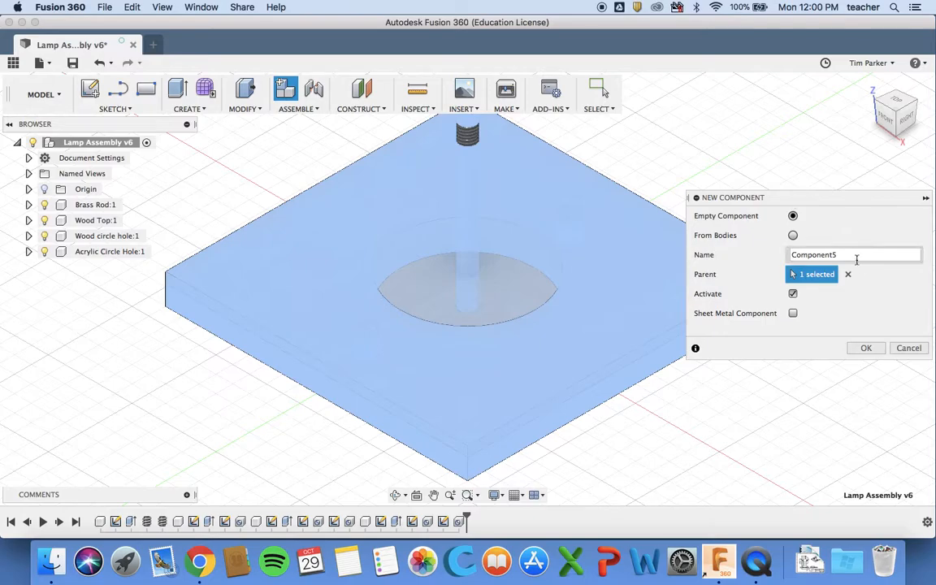
double_click(856, 254)
type("Acrylic Square Hole")
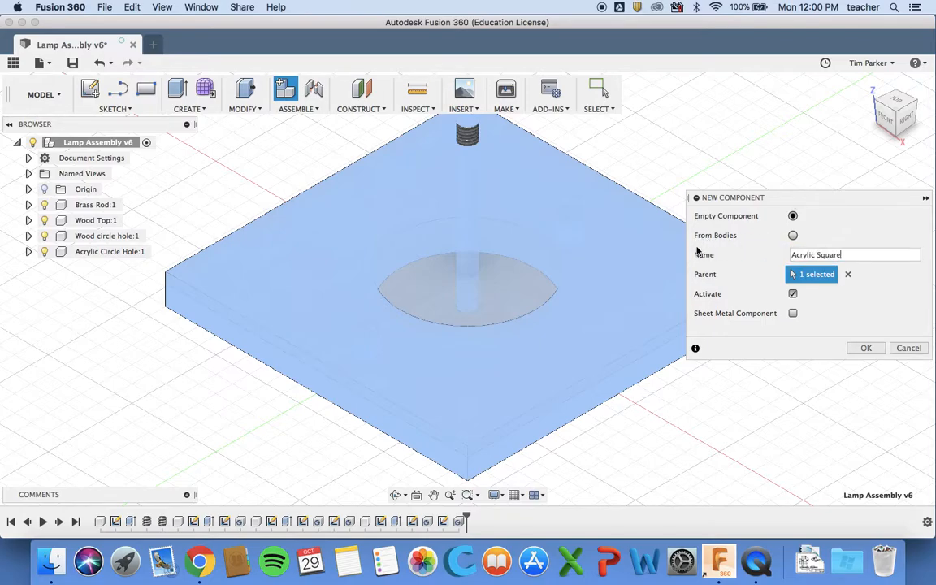
left_click(865, 348)
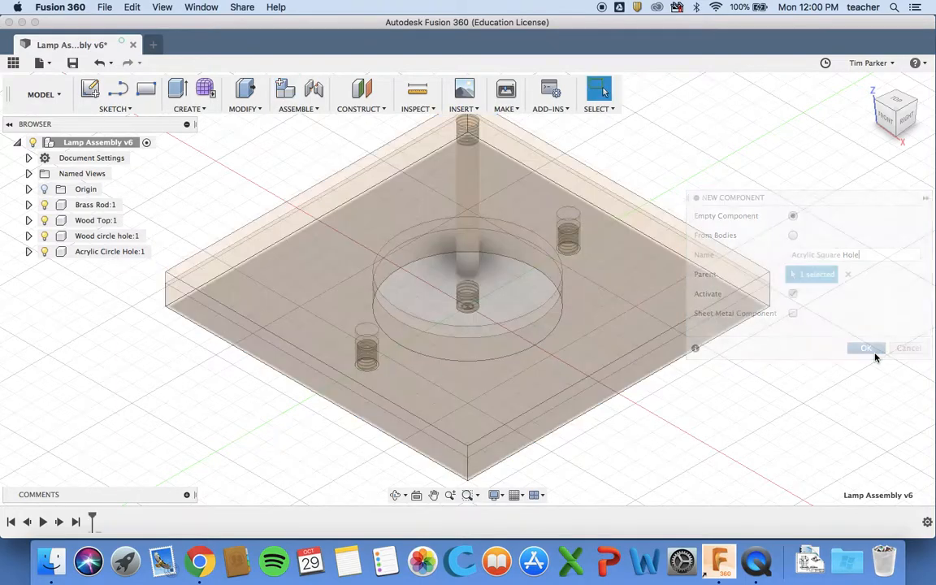
- Hide the Acrylic Circle Hole, Wood circle hole, Wood Top and Brass Rod components
left_click(45, 252)
left_click(46, 236)
left_click(46, 235)
left_click(44, 220)
left_click(45, 205)
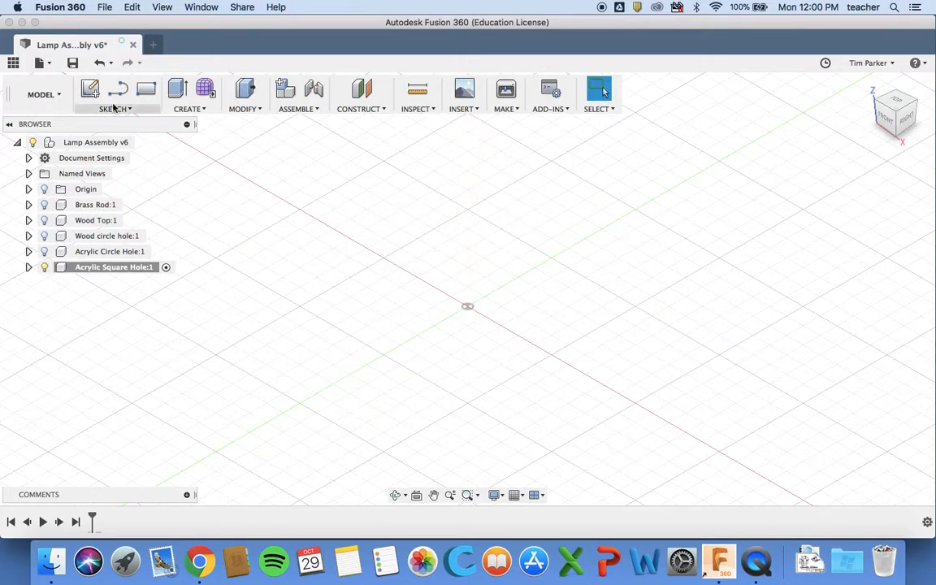
- Start a sketch on the horizontal origin plane and postpone the Java update
left_click(89, 89)
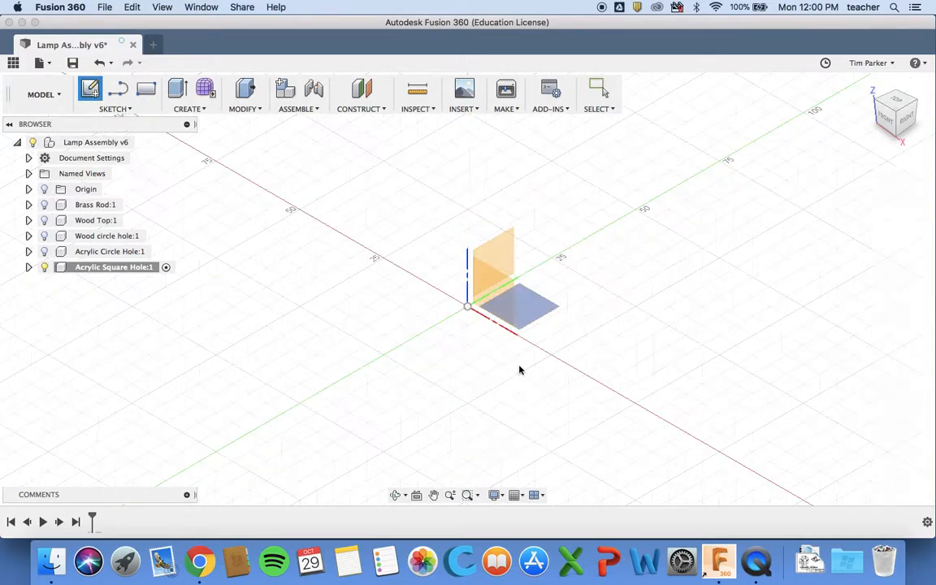
left_click(527, 308)
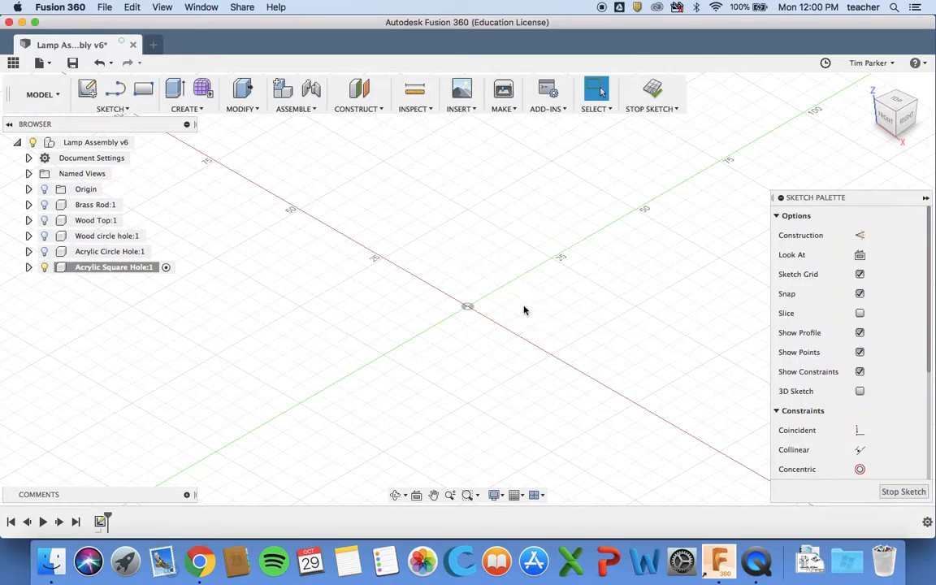
left_click(468, 307)
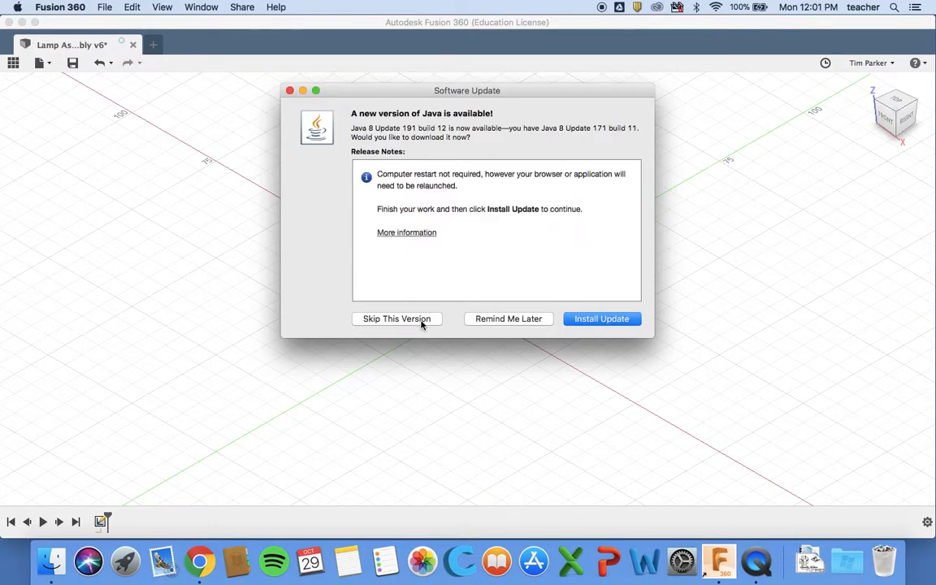
left_click(493, 320)
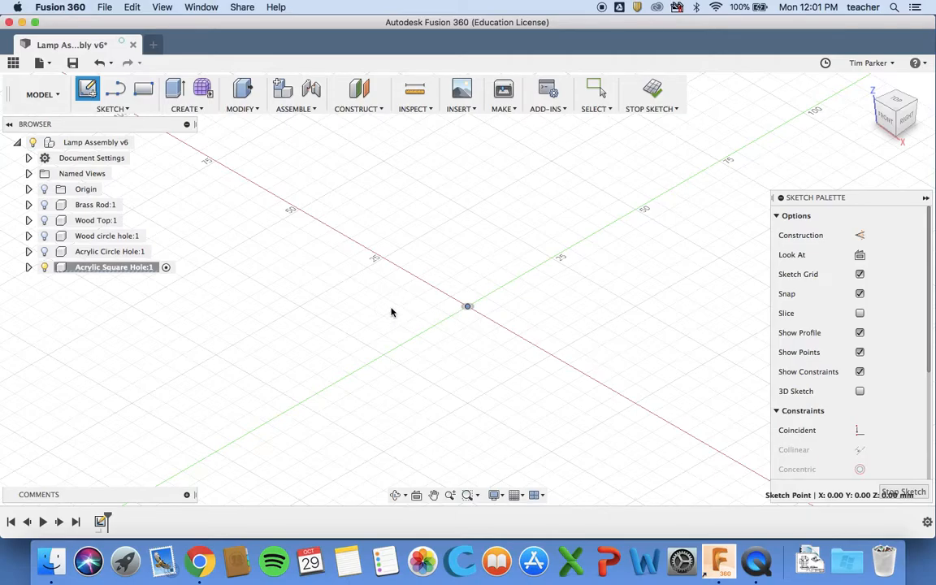
- Sketch a 90 mm by 90 mm center rectangle centred on the origin
left_click(119, 110)
mouse_move(186, 165)
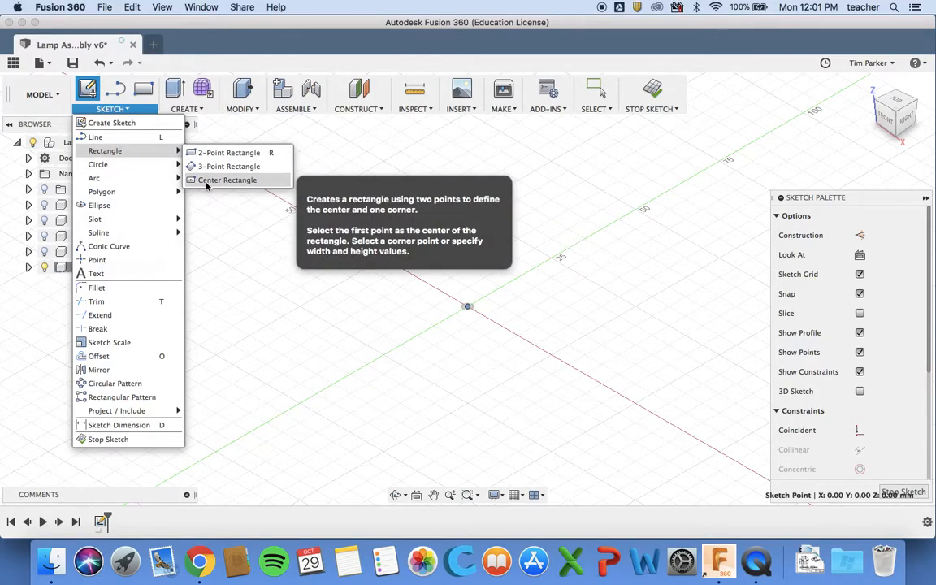
left_click(213, 180)
left_click(467, 306)
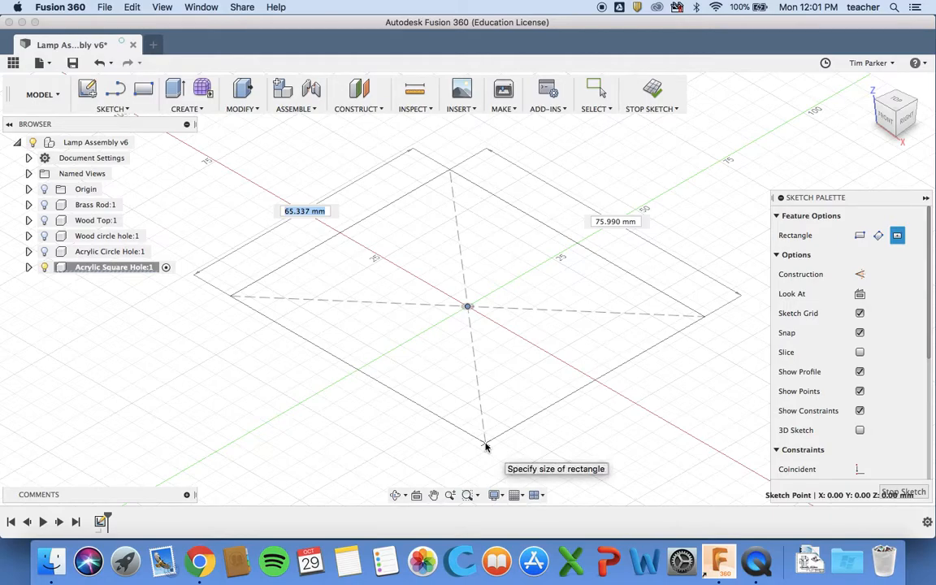
type("90")
key("Tab")
type("90")
key("Return")
key("Escape")
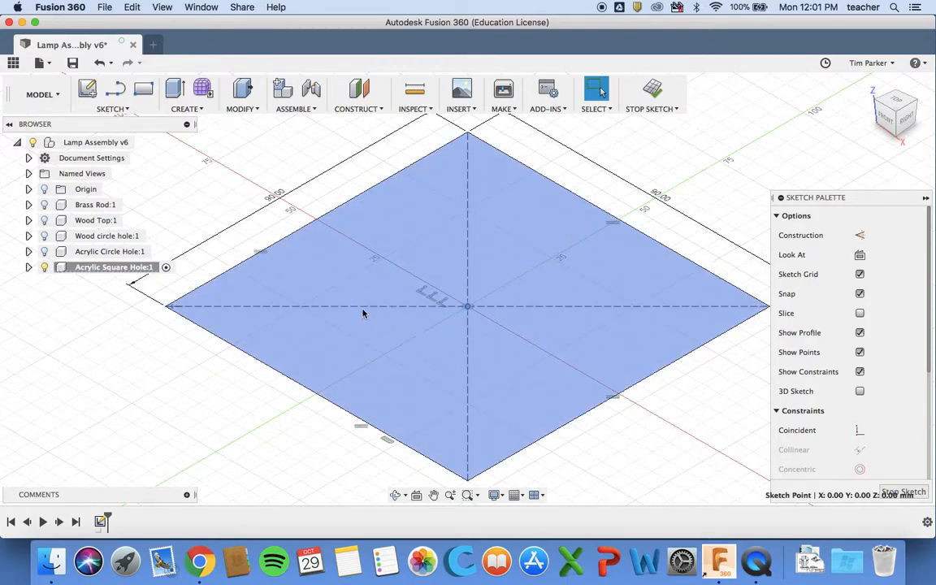
- Add a 46 mm by 46 mm center rectangle at the origin, checking its size in the working drawing, and finish the sketch
left_click(134, 109)
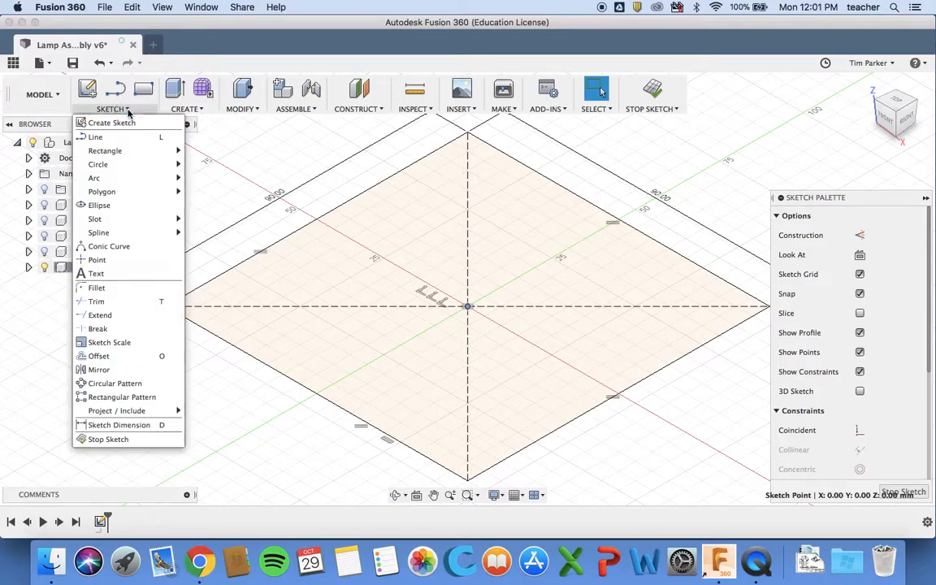
mouse_move(135, 151)
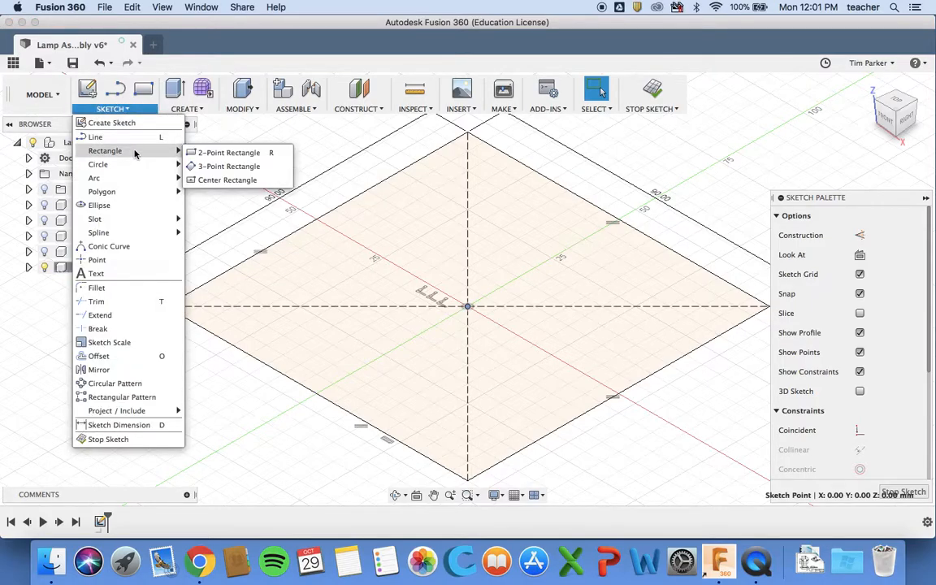
left_click(215, 180)
left_click(468, 308)
key("ctrl+Right")
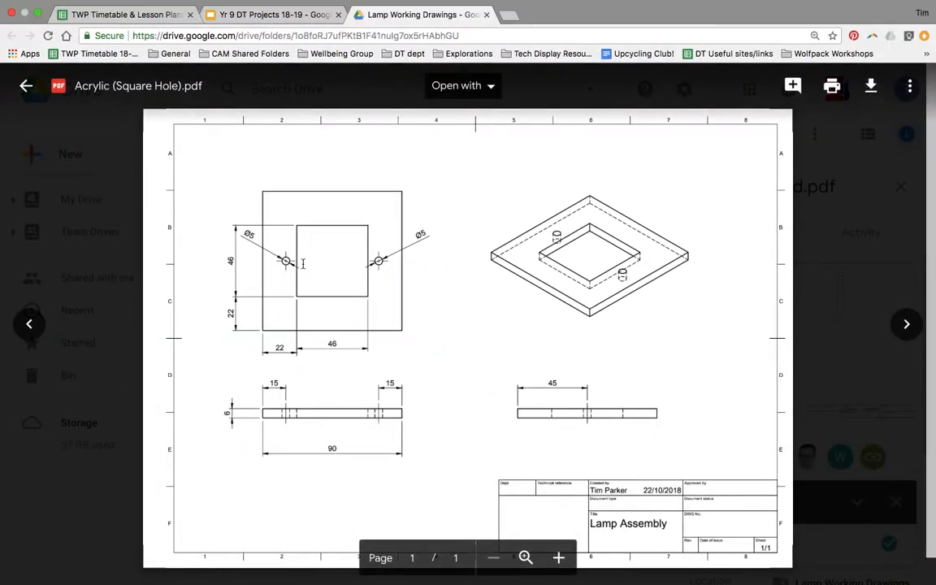
key("ctrl+Left")
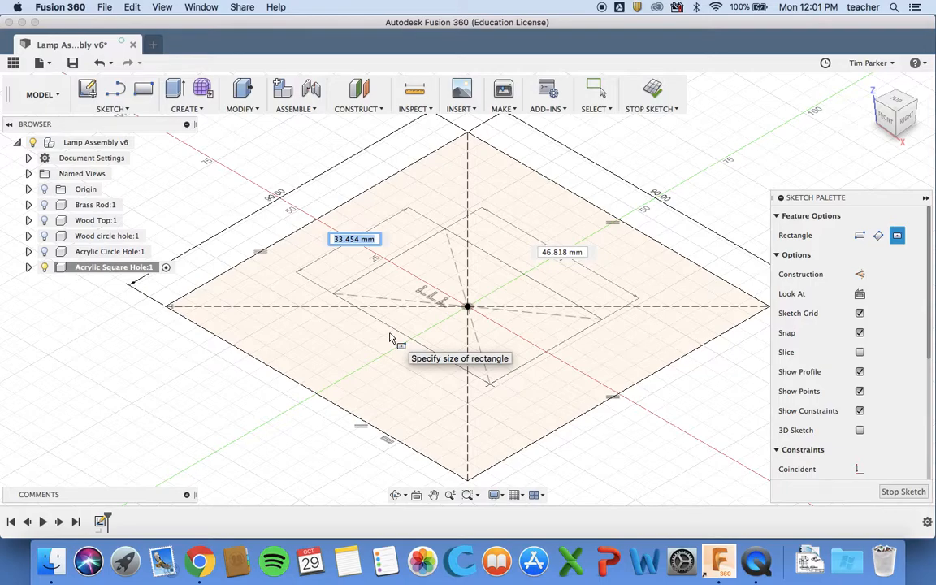
type("46")
key("Tab")
type("4")
key("Return")
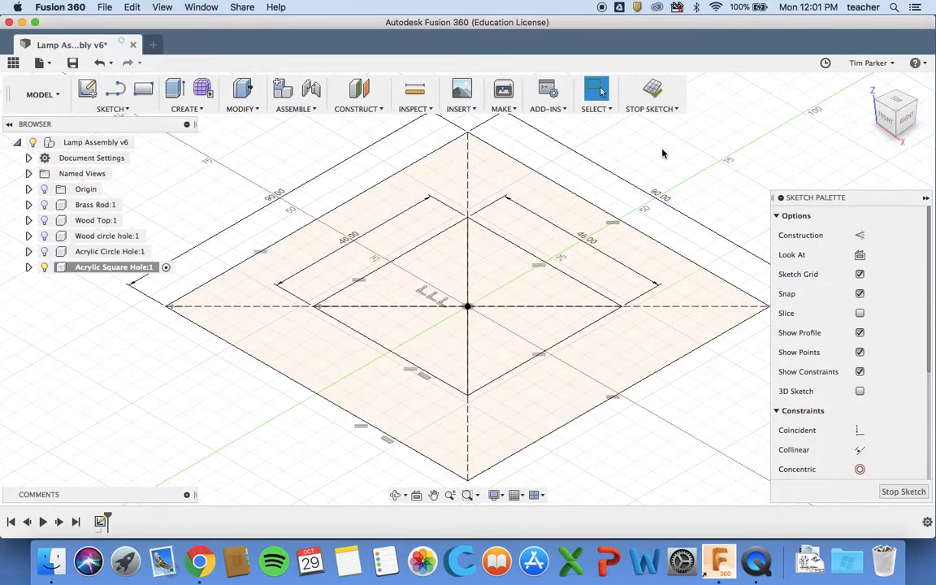
left_click(653, 91)
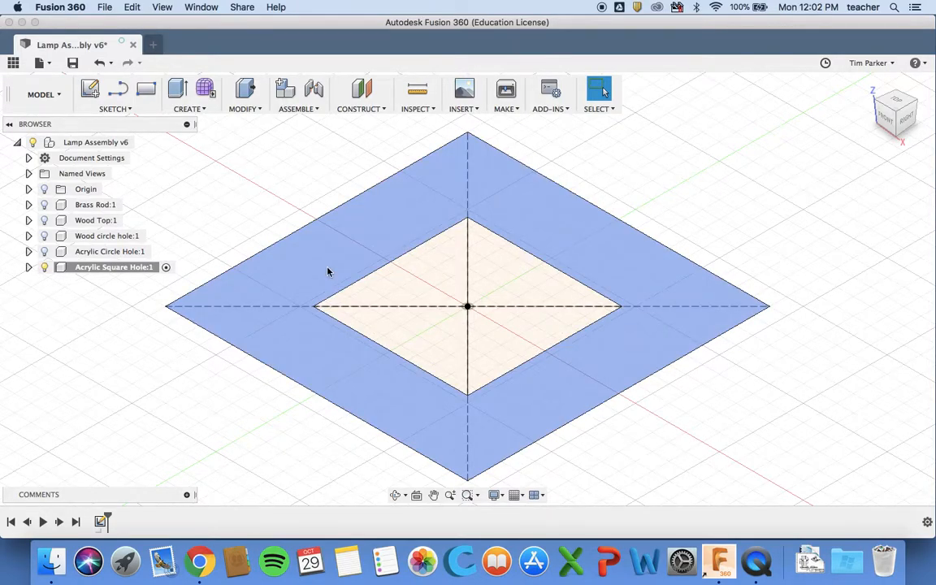
- Extrude the outer square frame profile 6 mm as a new body, taking the thickness from the working drawing
left_click(246, 92)
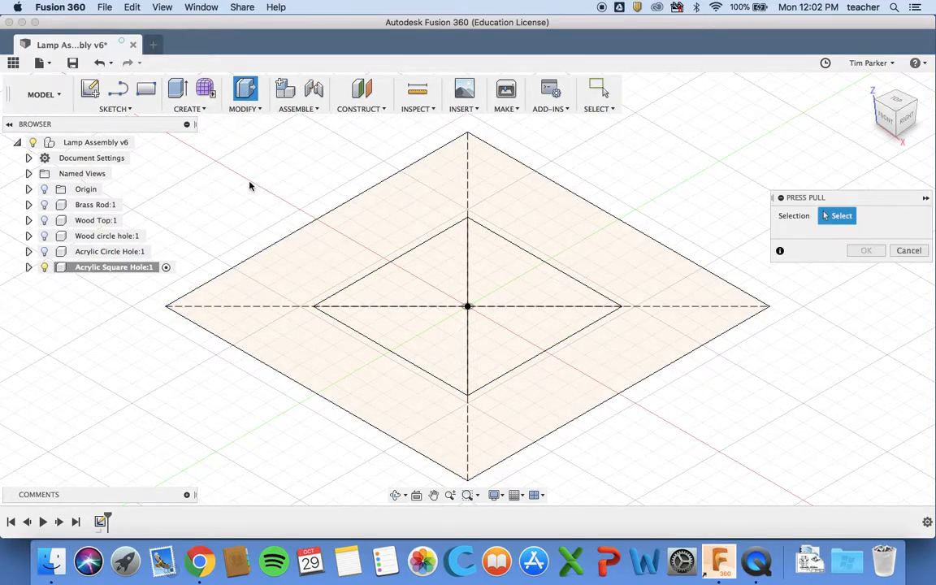
left_click(346, 235)
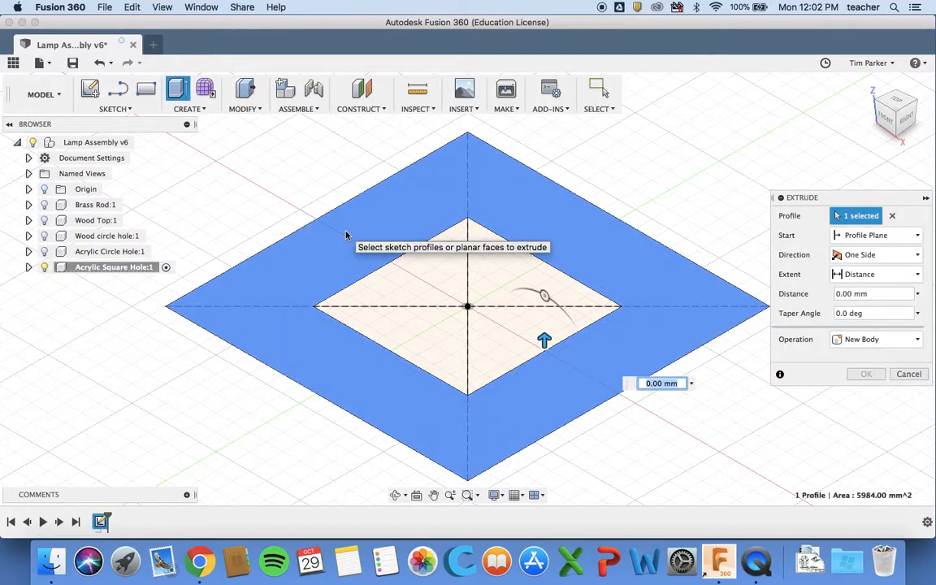
key("ctrl+Right")
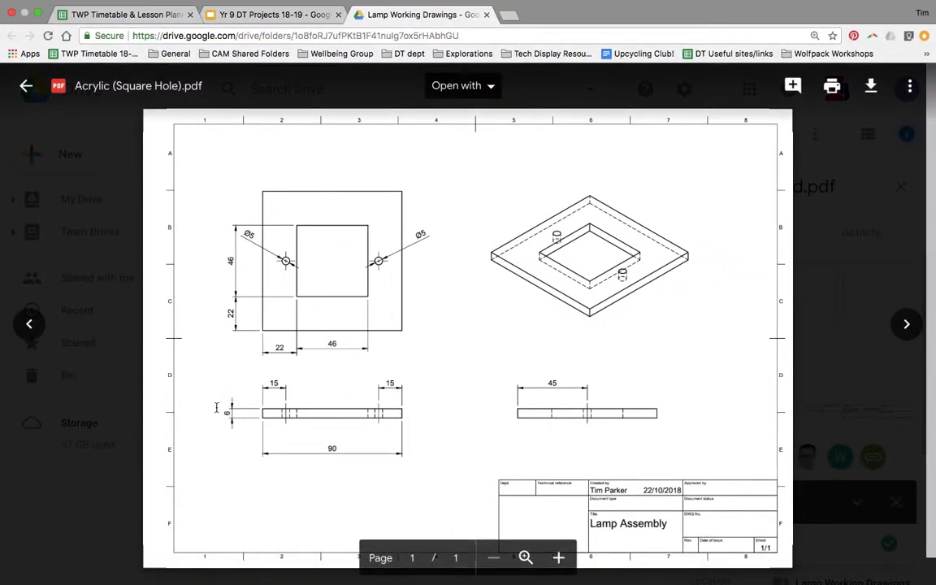
key("ctrl+Left")
type("6")
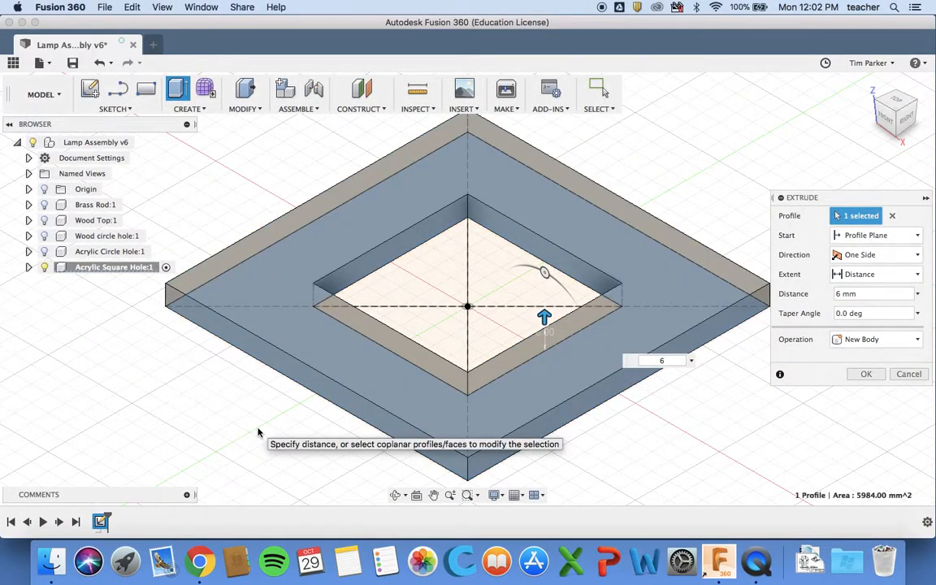
key("Return")
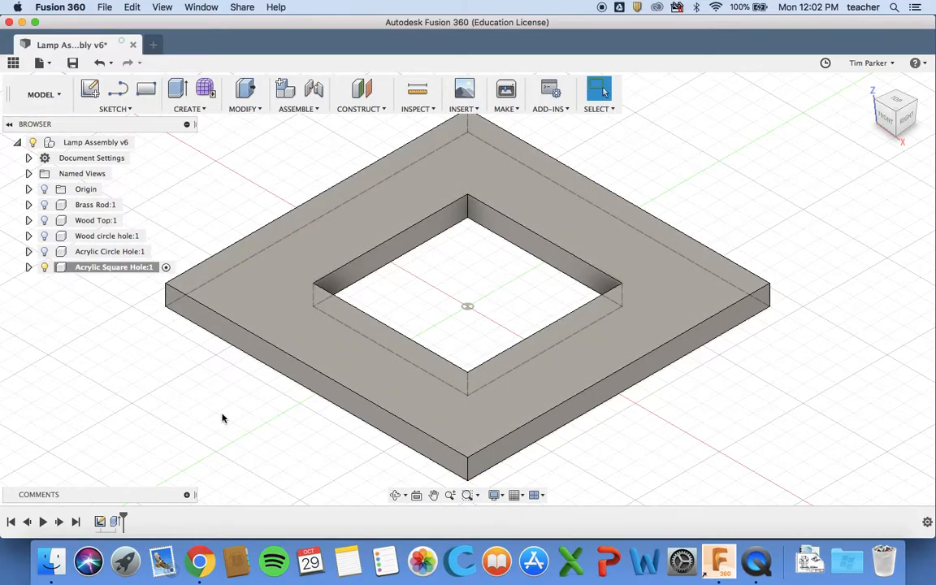
- Check the small hole positions in the working drawing and against the temporarily shown Acrylic Circle Hole component
key("ctrl+Right")
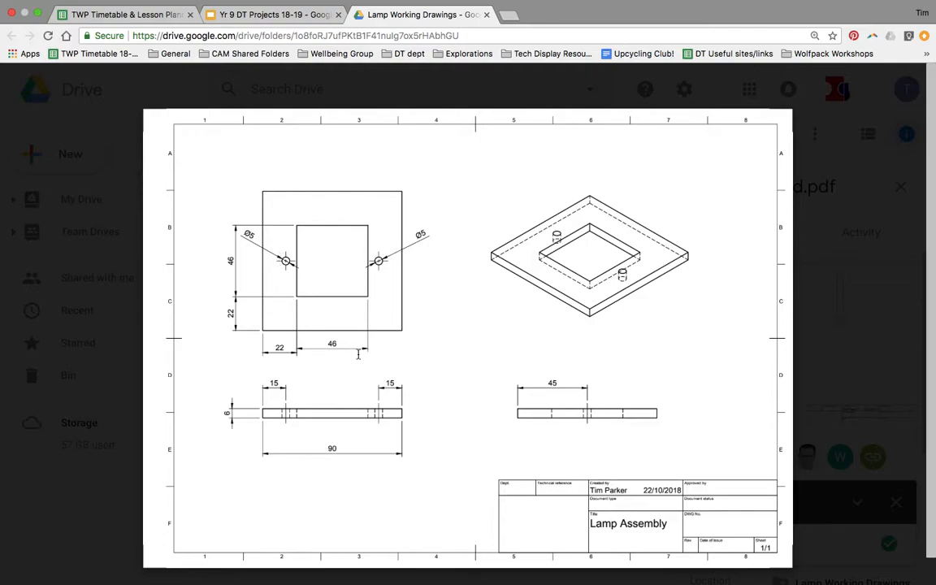
key("ctrl+Left")
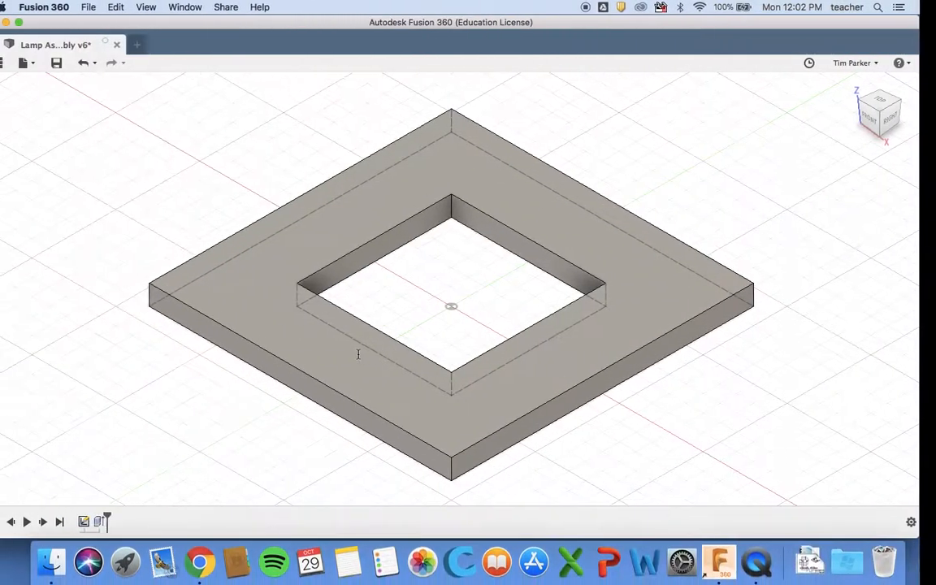
left_click(45, 253)
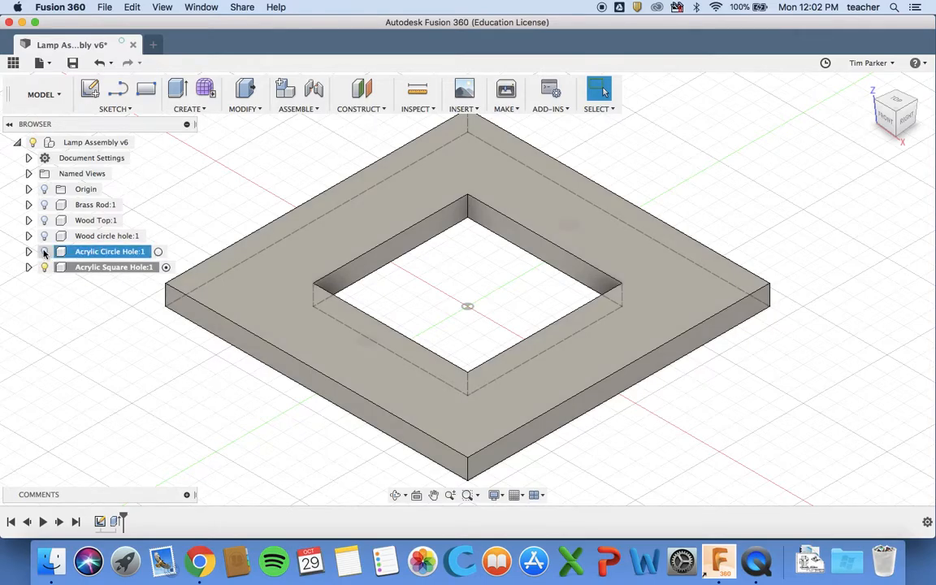
left_click(45, 252)
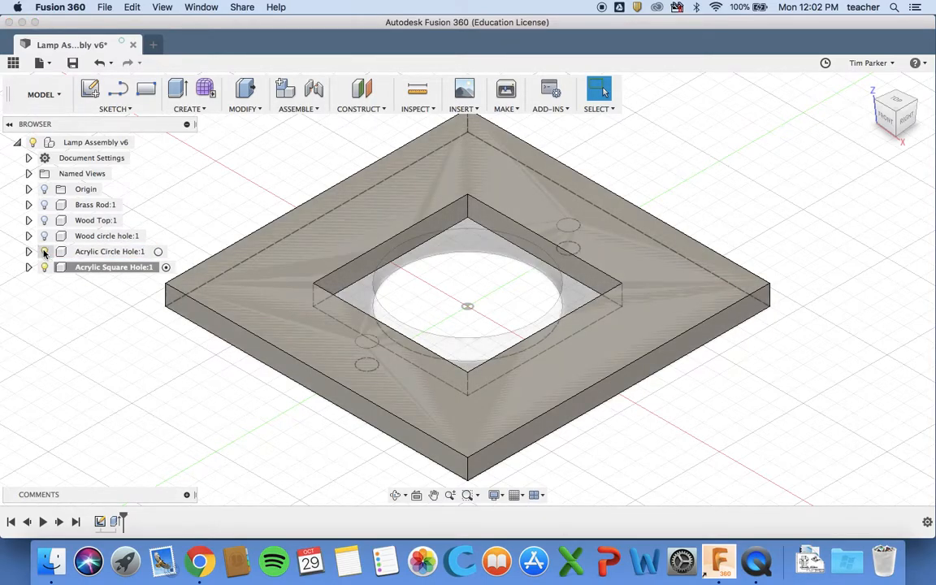
left_click(44, 252)
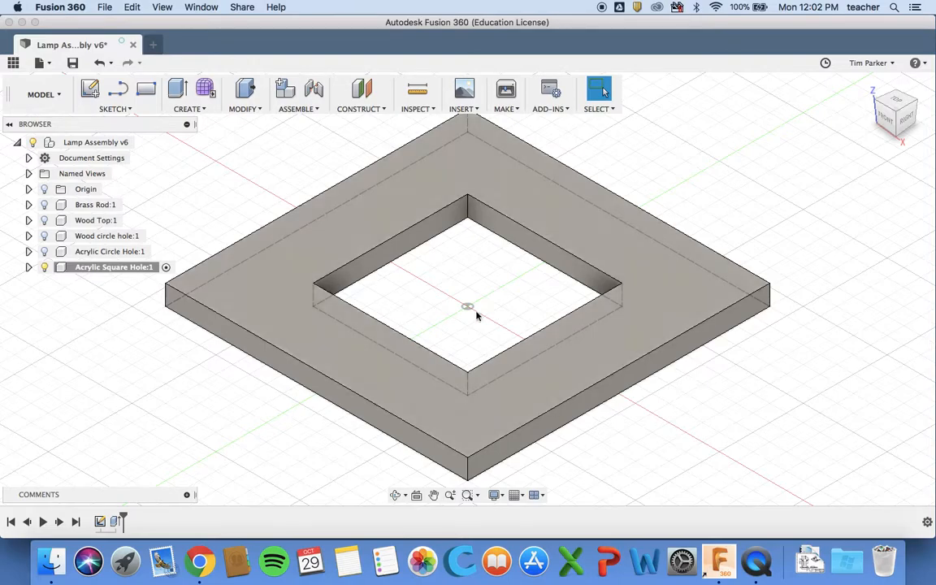
- Place two sketch points on the plate's upper face, one on each of two opposite sides of the square opening
left_click(117, 110)
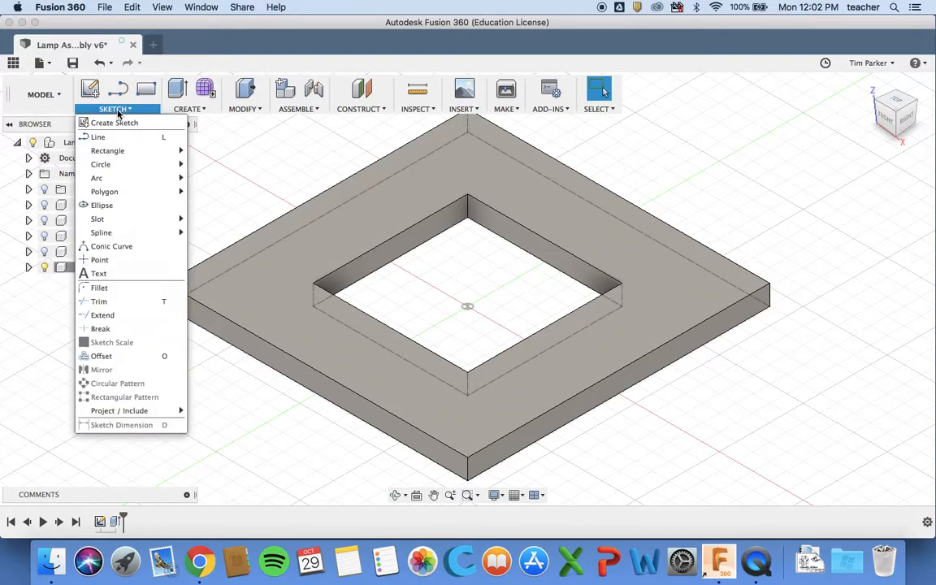
left_click(101, 261)
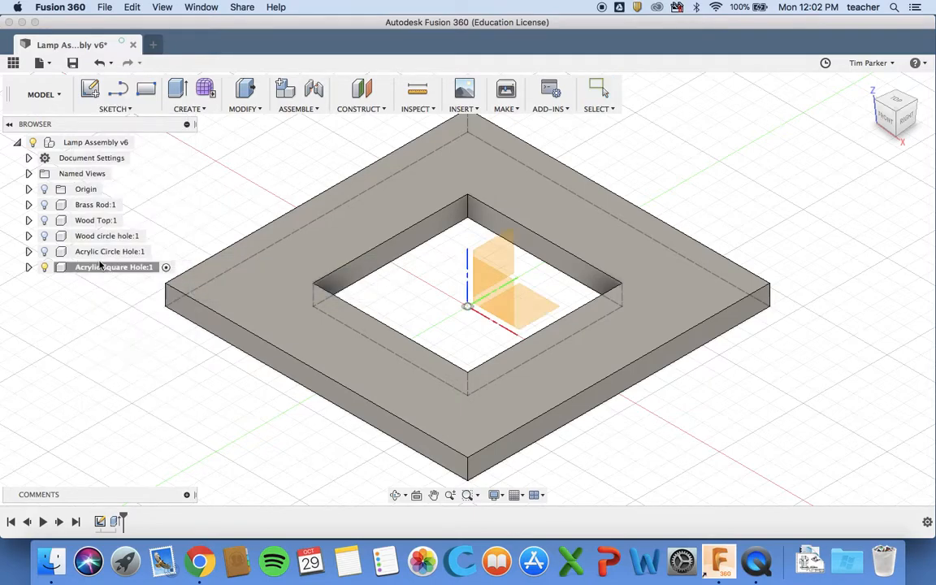
left_click(273, 296)
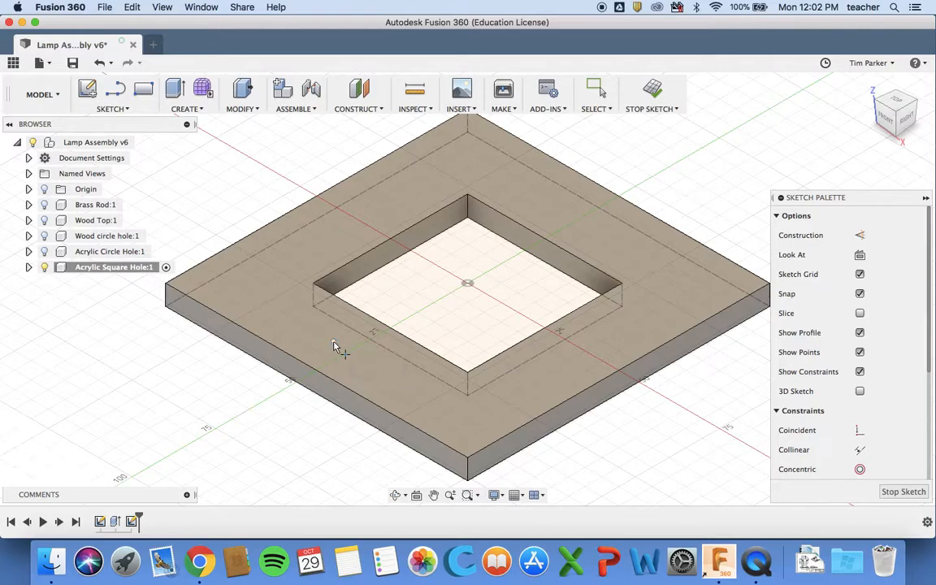
left_click(333, 341)
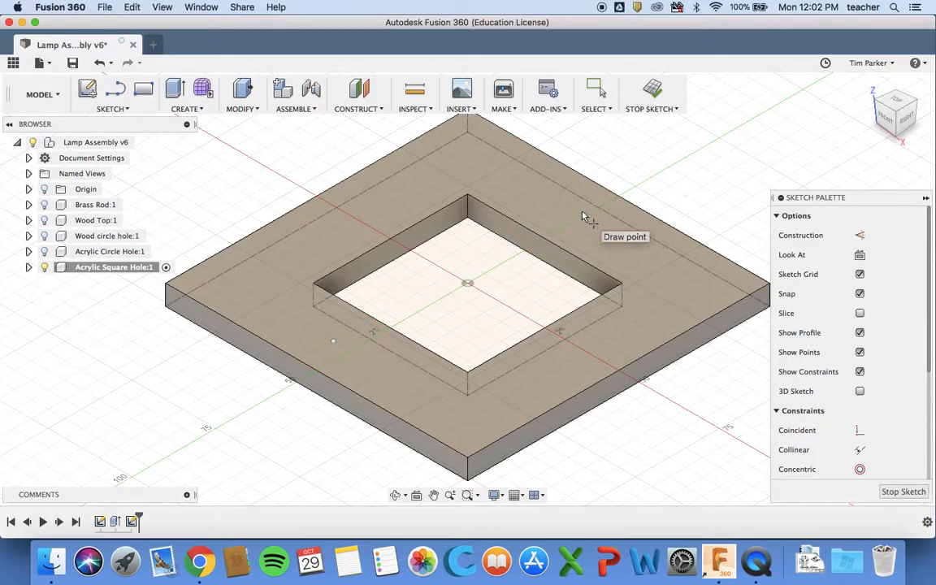
left_click(585, 215)
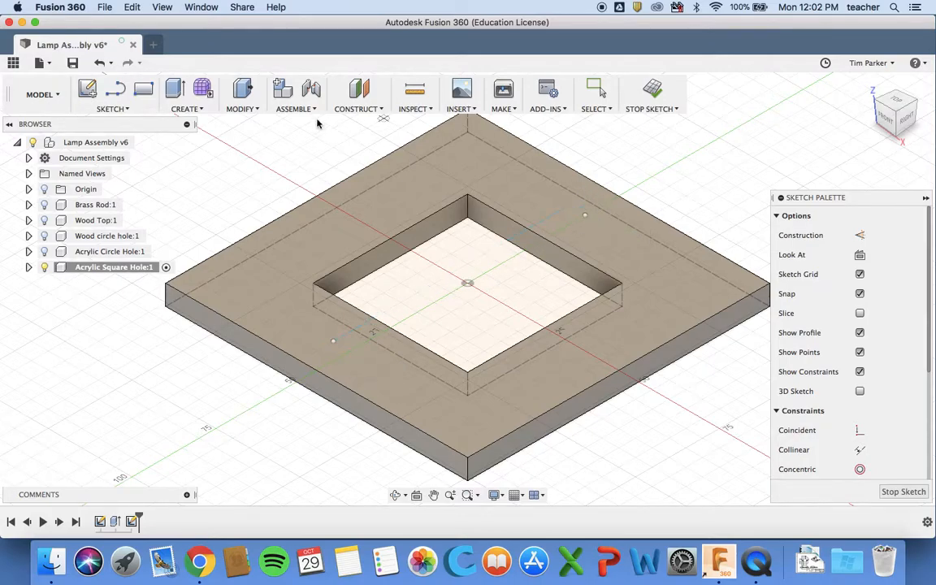
- Dimension the sketch point on the front side of the square opening 15 mm from its nearest parallel outer edge
left_click(114, 108)
left_click(128, 428)
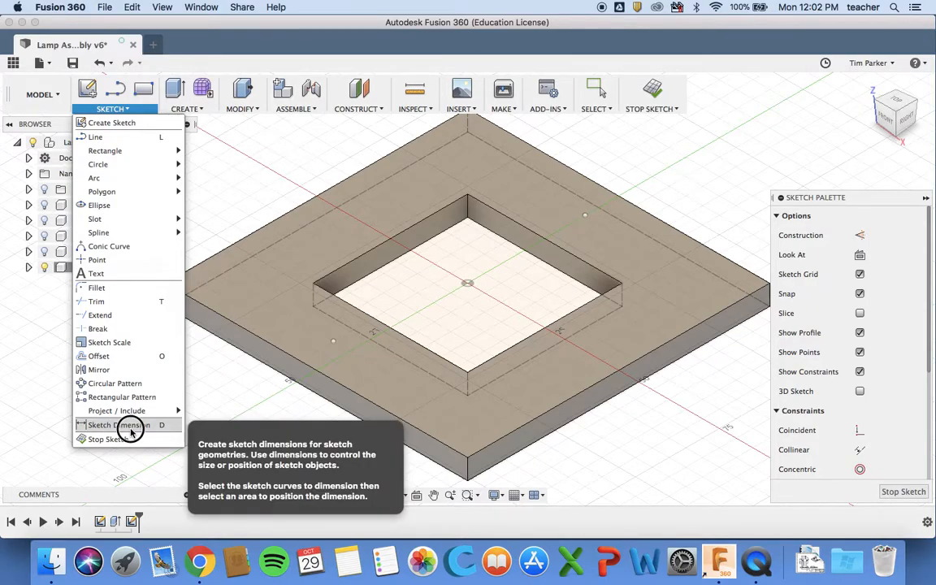
left_click(333, 343)
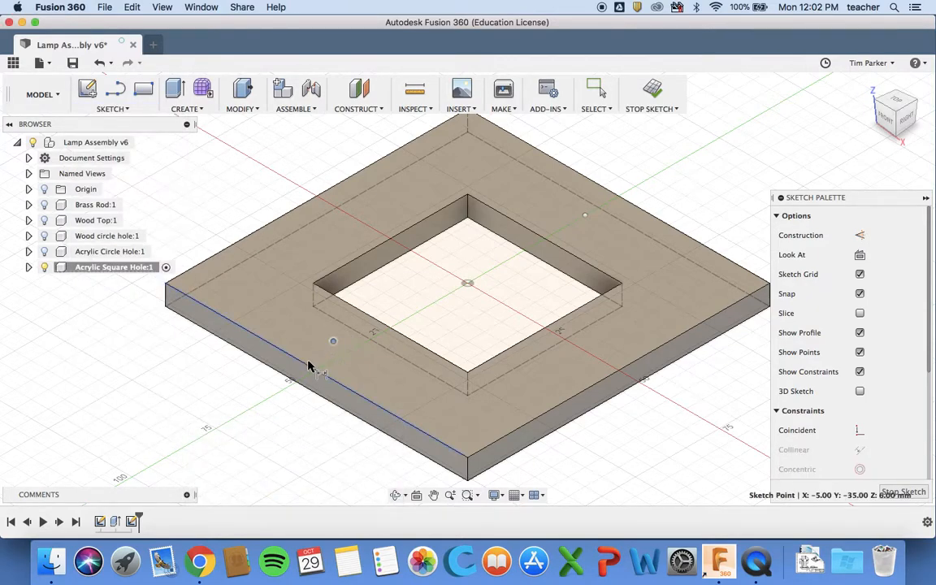
left_click(308, 366)
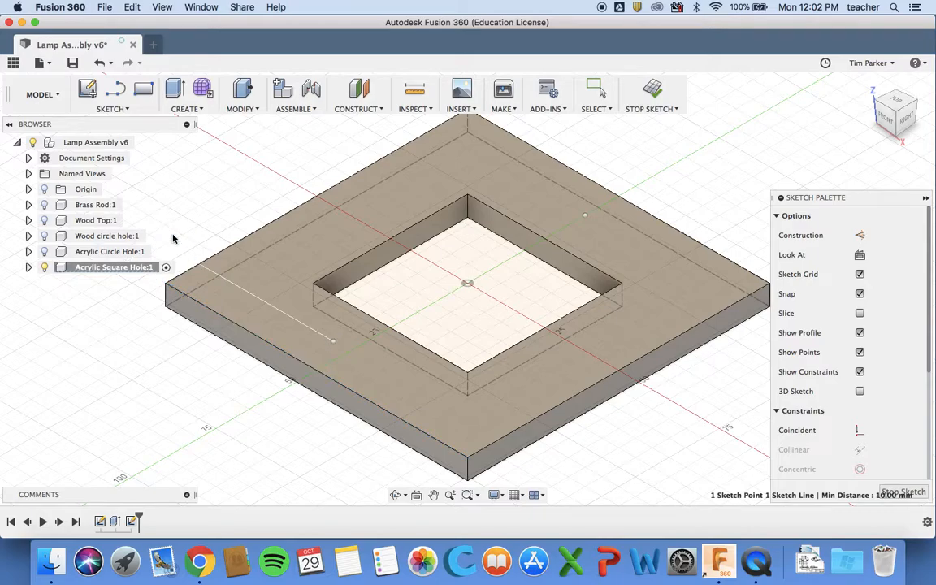
left_click(244, 245)
type("15")
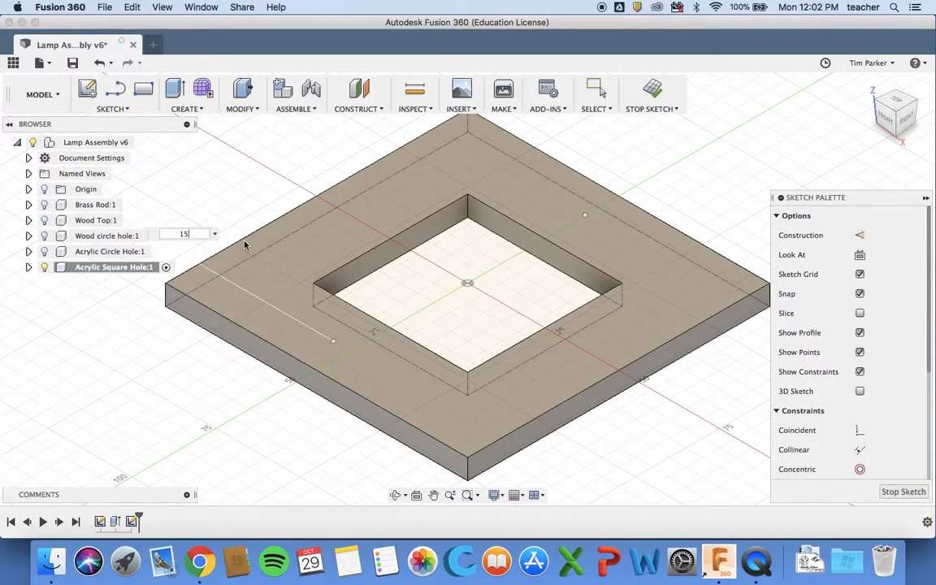
key("Return")
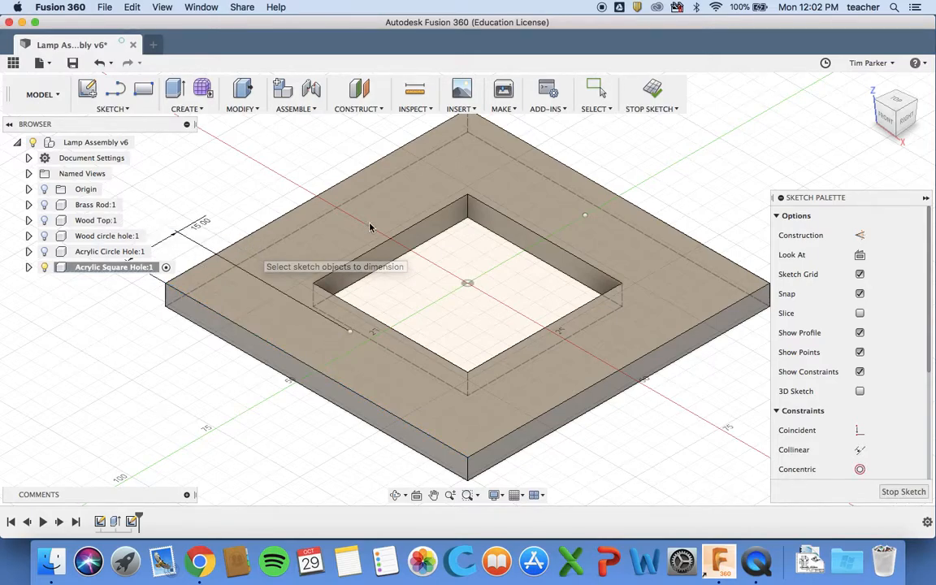
- Dimension the sketch point on the far side of the opening 15 mm from its nearest parallel outer edge
left_click(585, 216)
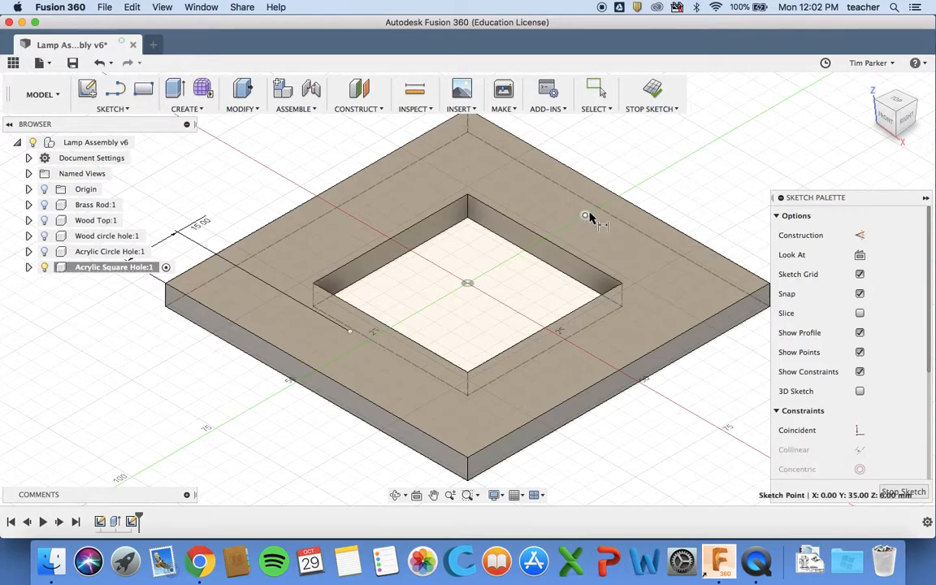
left_click(613, 198)
left_click(376, 148)
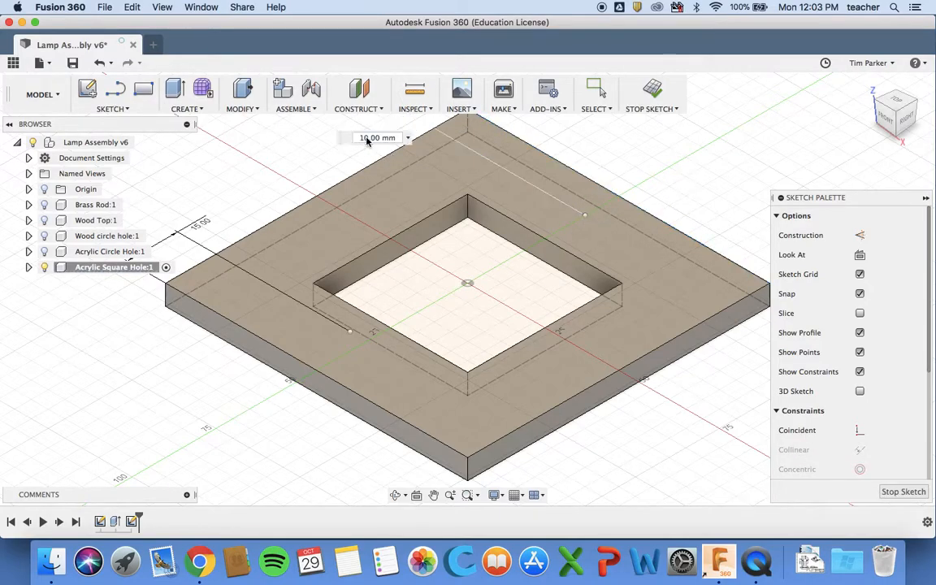
type("15")
key("Return")
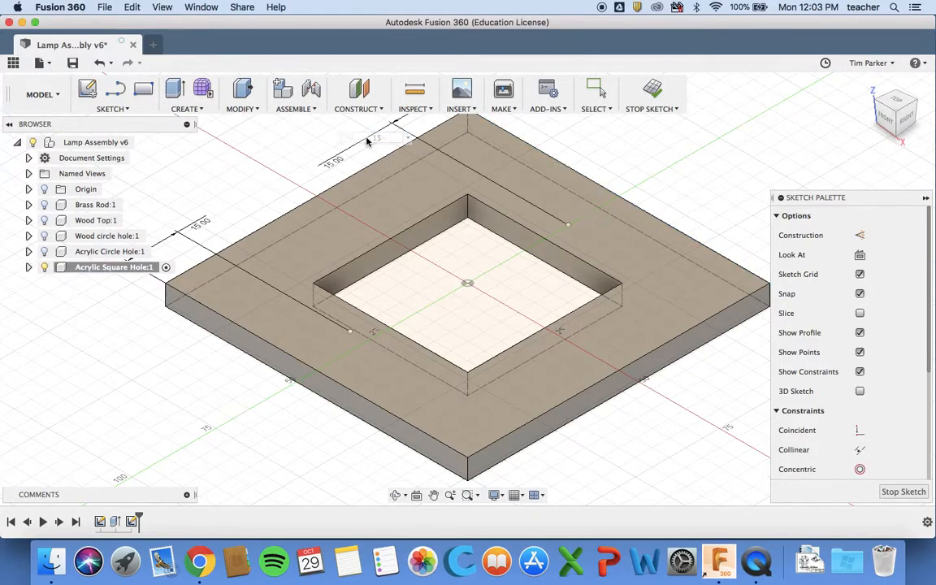
- Dimension the front sketch point 45 mm from the plate's perpendicular front-right outer edge
left_click(352, 335)
left_click(518, 430)
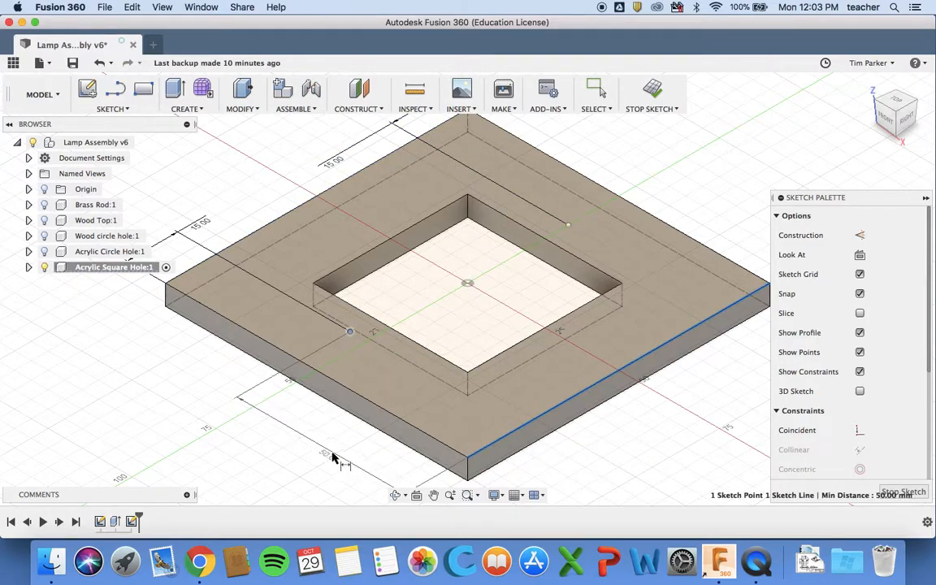
left_click(310, 455)
type("45")
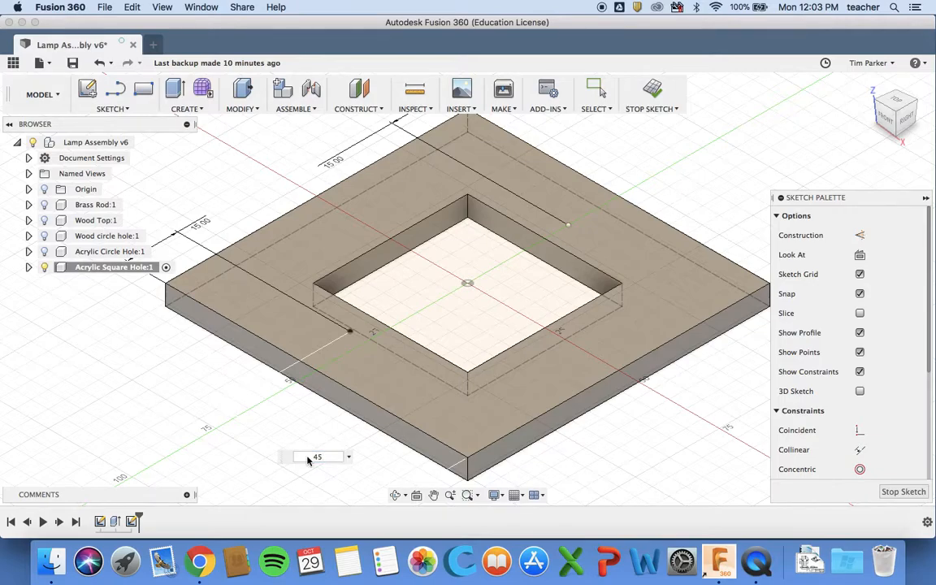
key("Return")
- Dimension the far sketch point 45 mm from the same front-right outer edge and finish the sketch
left_click(569, 228)
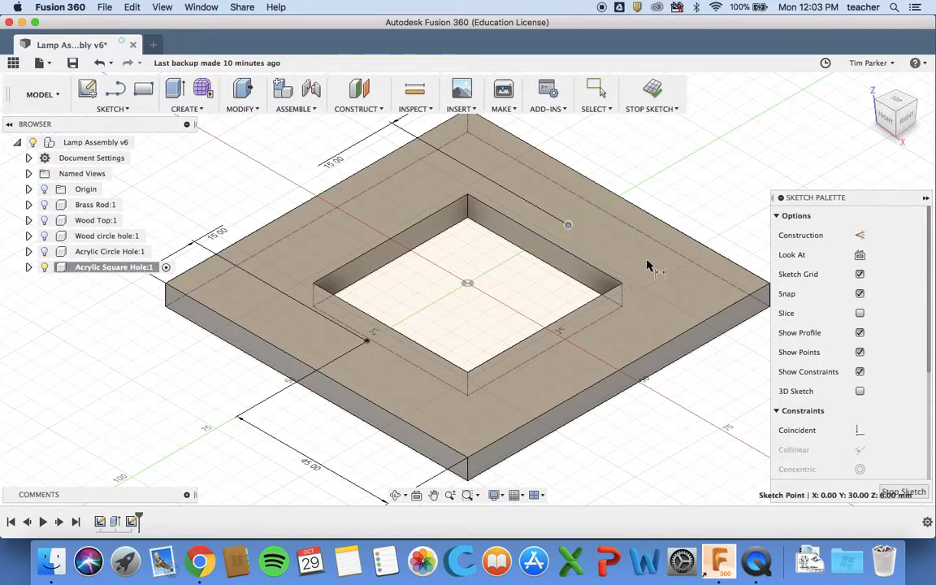
left_click(717, 251)
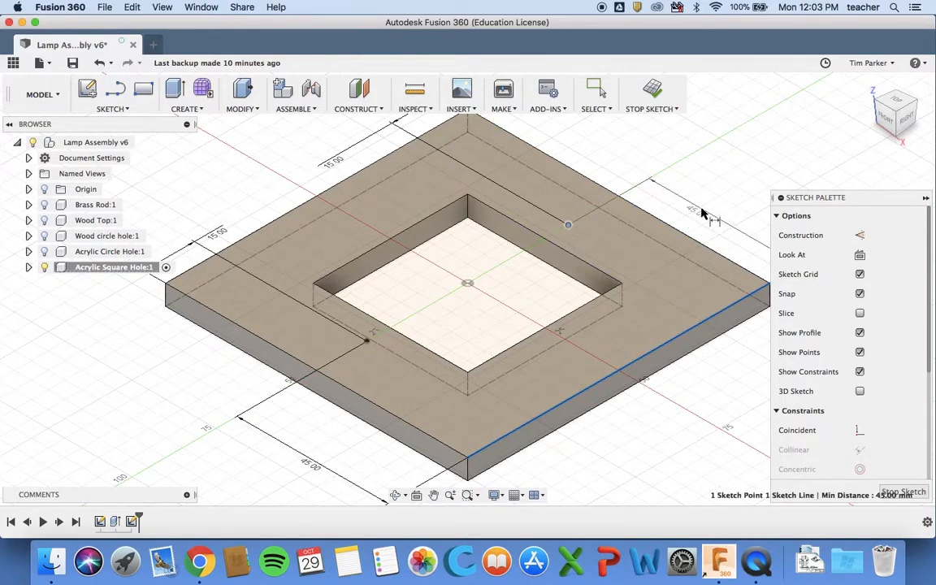
left_click(700, 209)
type("45")
key("Return")
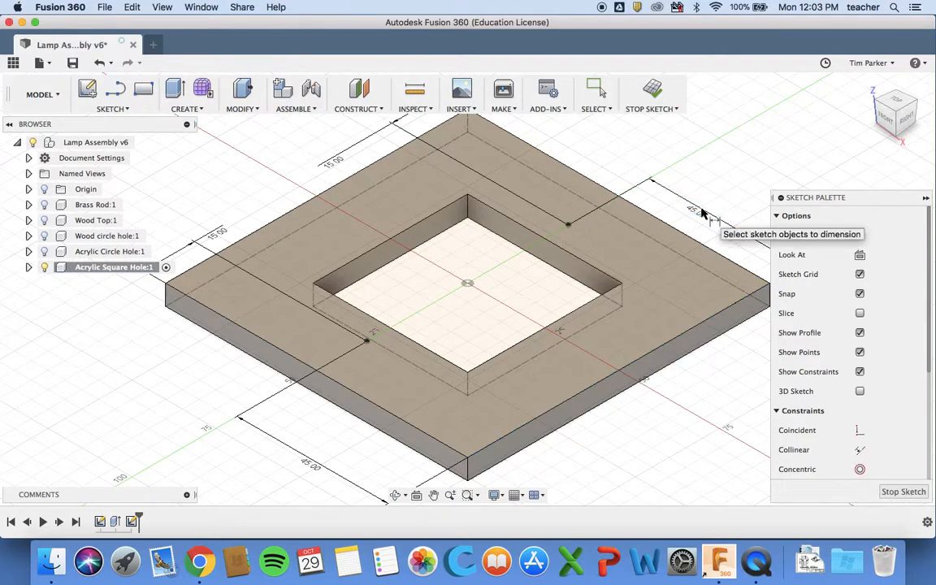
left_click(654, 96)
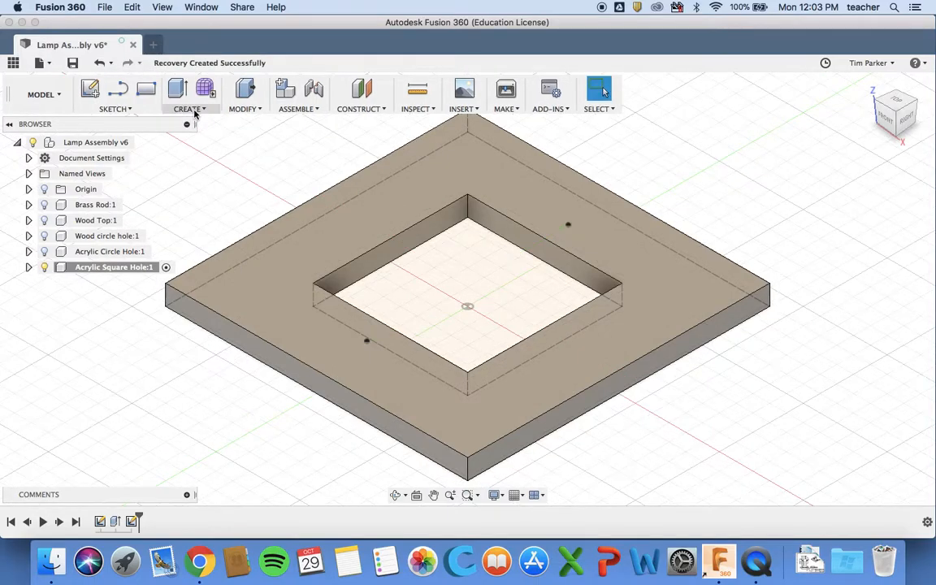
- Cut 5 mm diameter simple holes, 6 mm deep, at both sketch points, checking the diameter in the working drawing
left_click(188, 109)
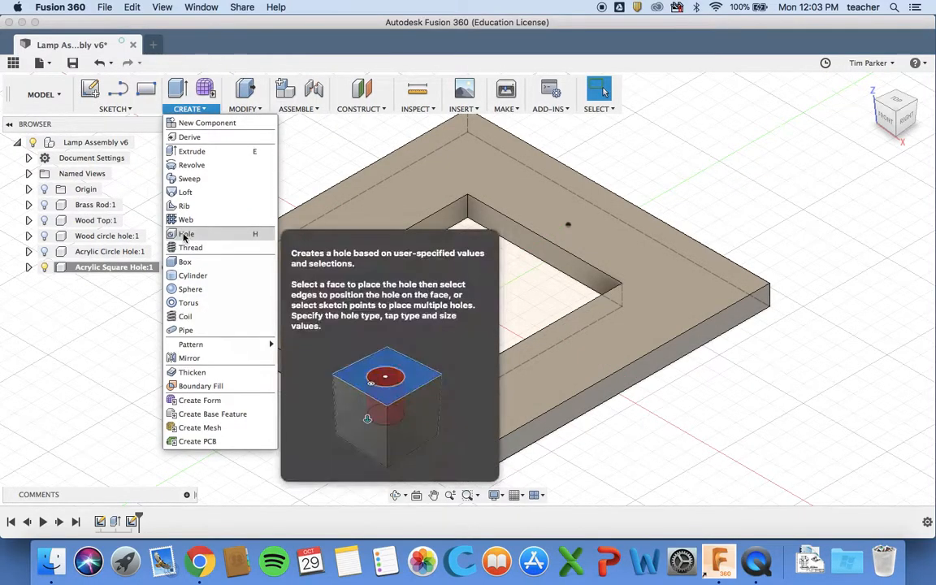
left_click(186, 234)
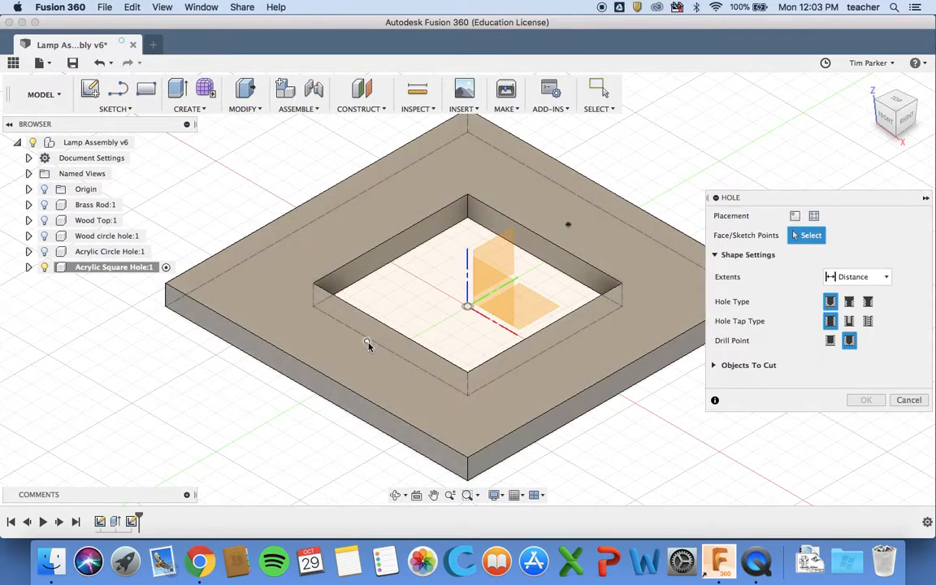
left_click(367, 340)
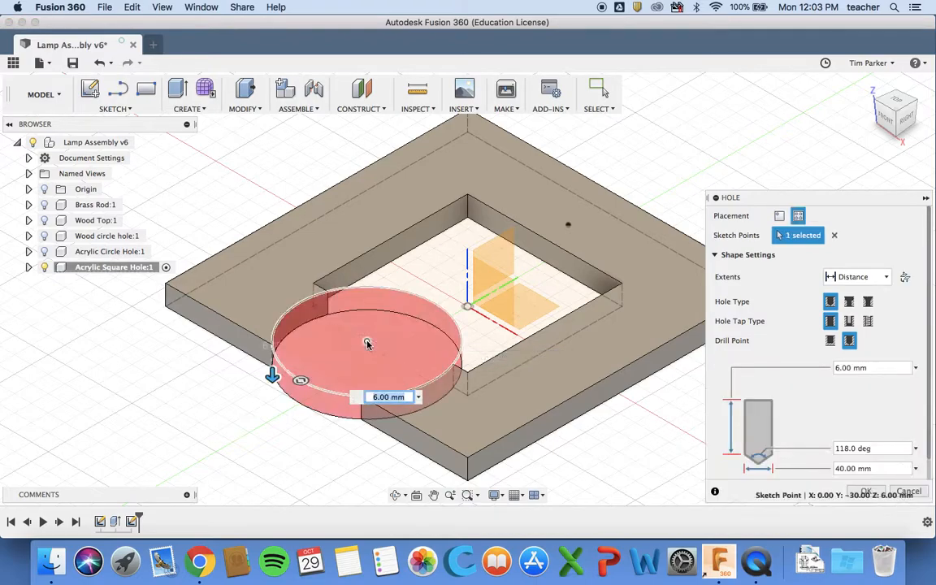
left_click(568, 227)
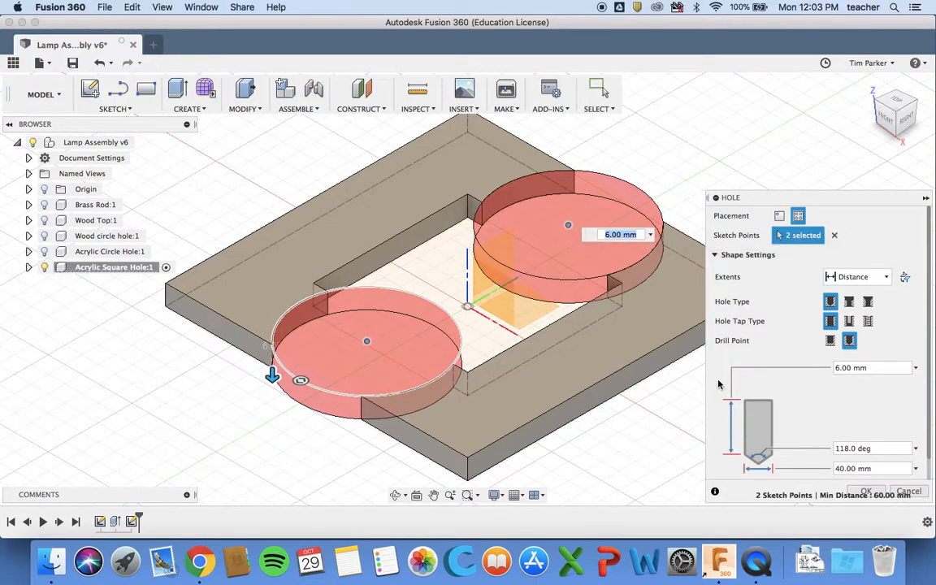
scroll(855, 397, "down", 2)
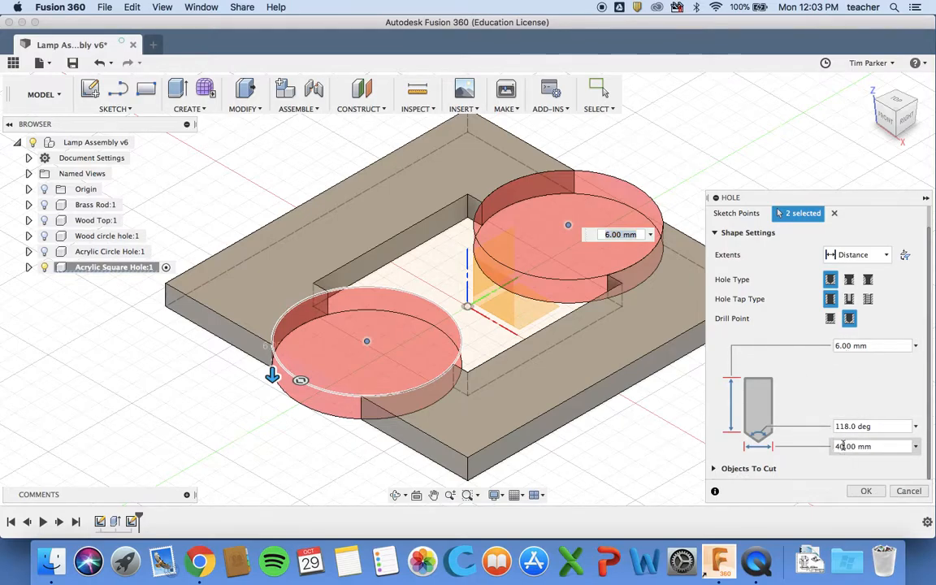
left_click_drag(844, 446, 822, 449)
key("ctrl+Right")
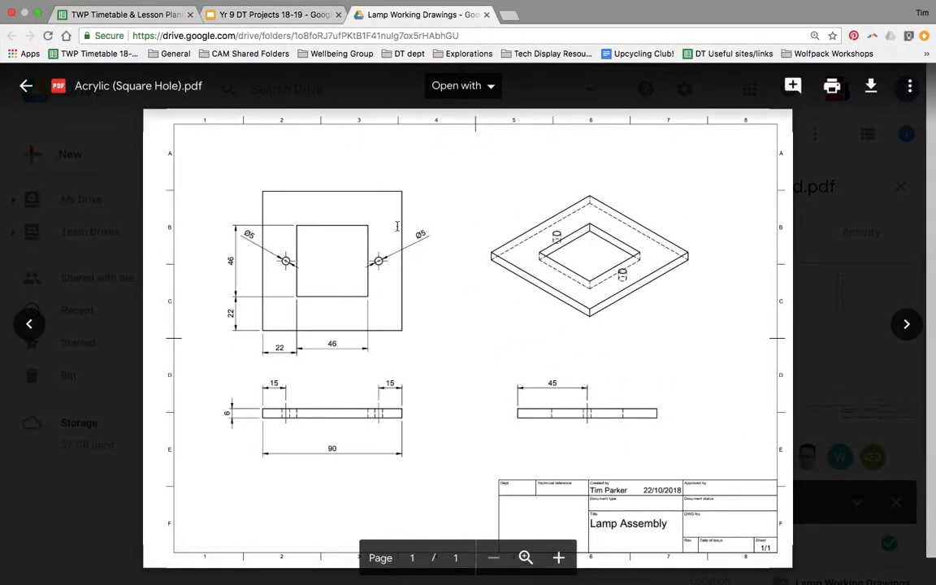
key("ctrl+Left")
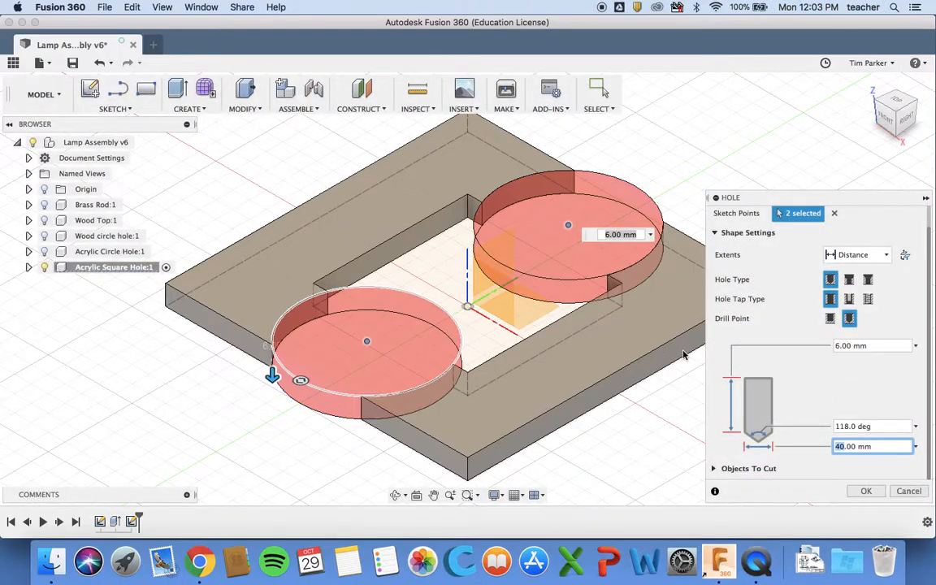
type("5")
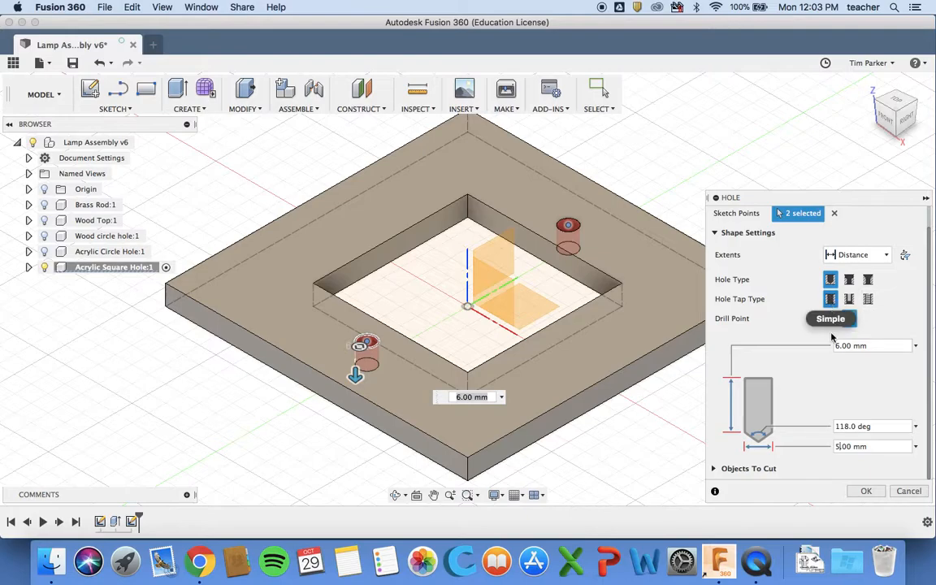
left_click(856, 491)
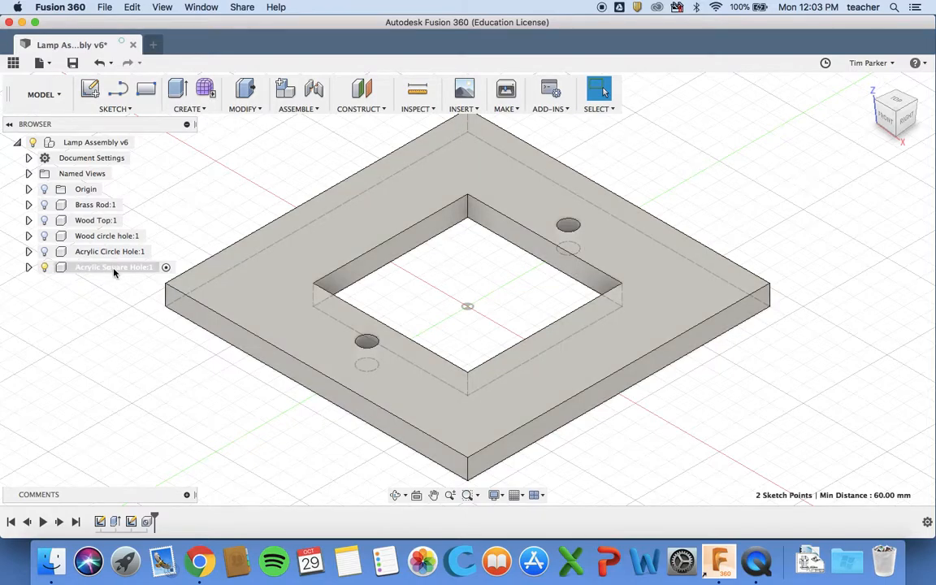
- Assign the physical material Acrylic, Clear from the Fusion 360 Material Library to the Acrylic Square Hole component
right_click(114, 269)
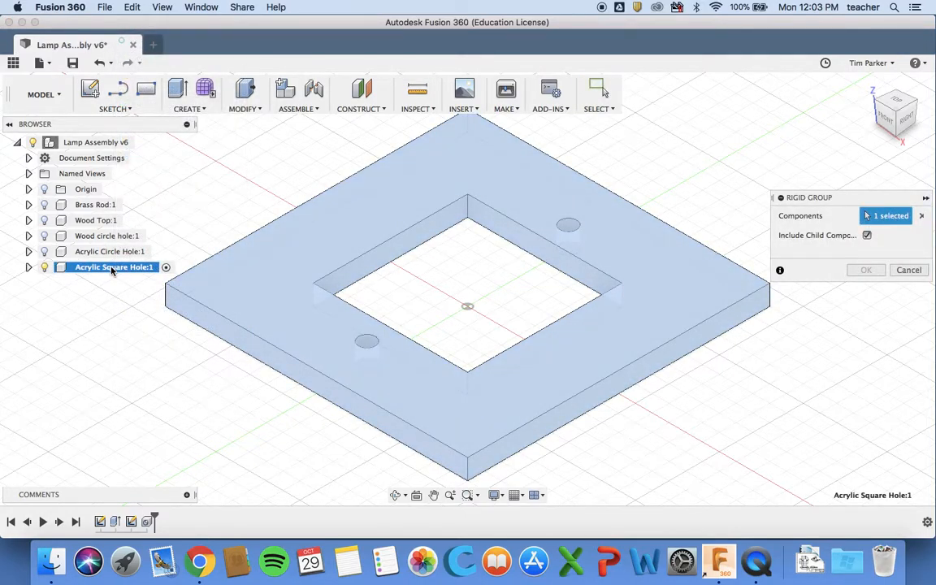
left_click(908, 270)
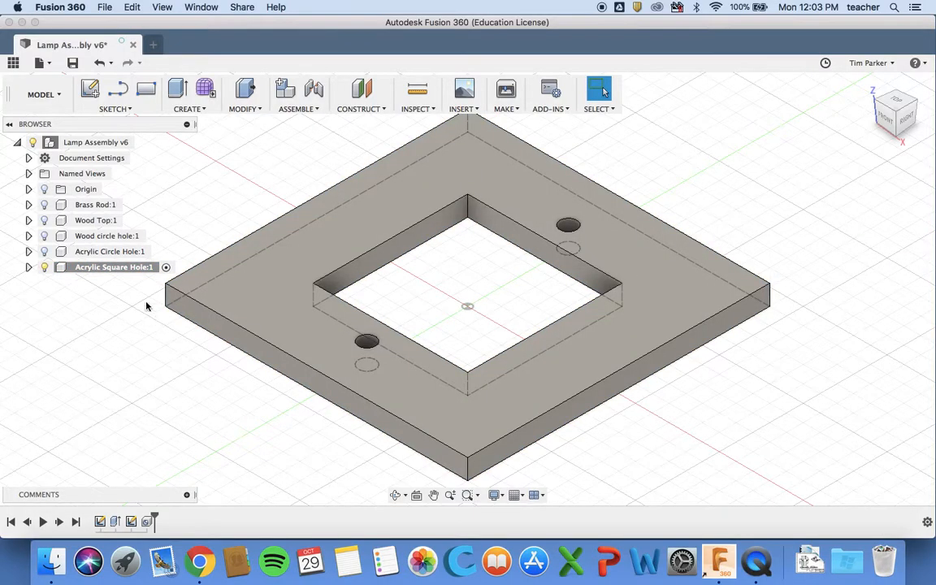
right_click(114, 267)
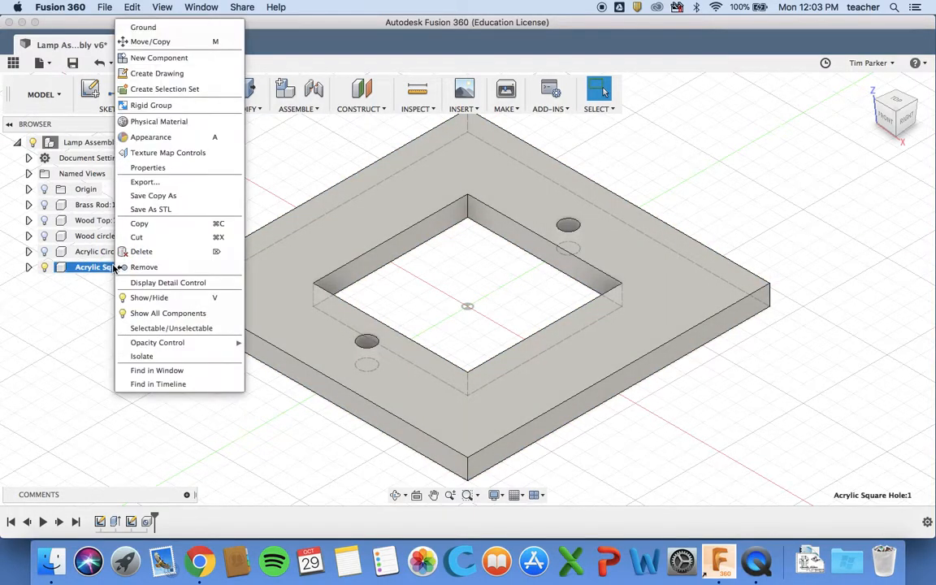
left_click(159, 122)
scroll(787, 427, "down", 8)
scroll(787, 428, "down", 5)
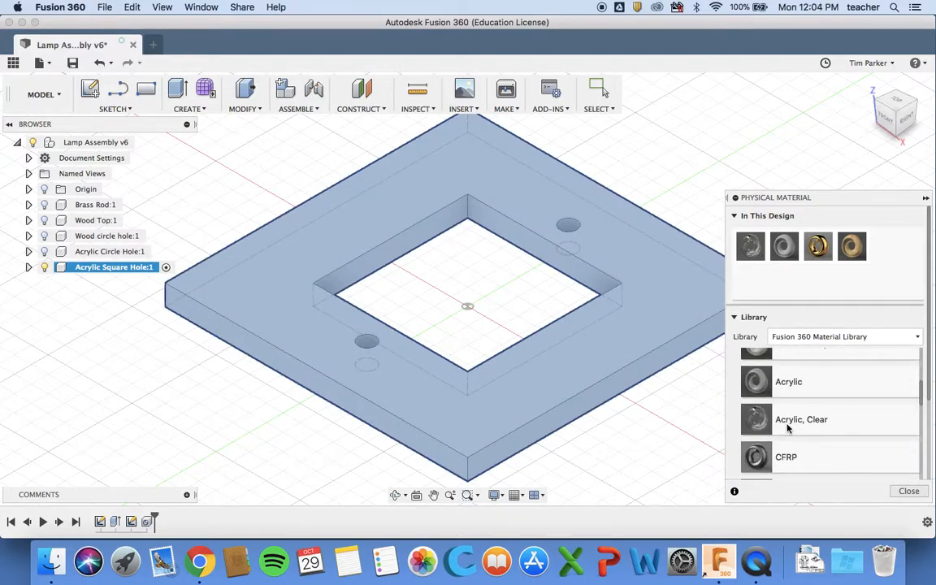
left_click_drag(815, 397, 621, 336)
left_click(896, 492)
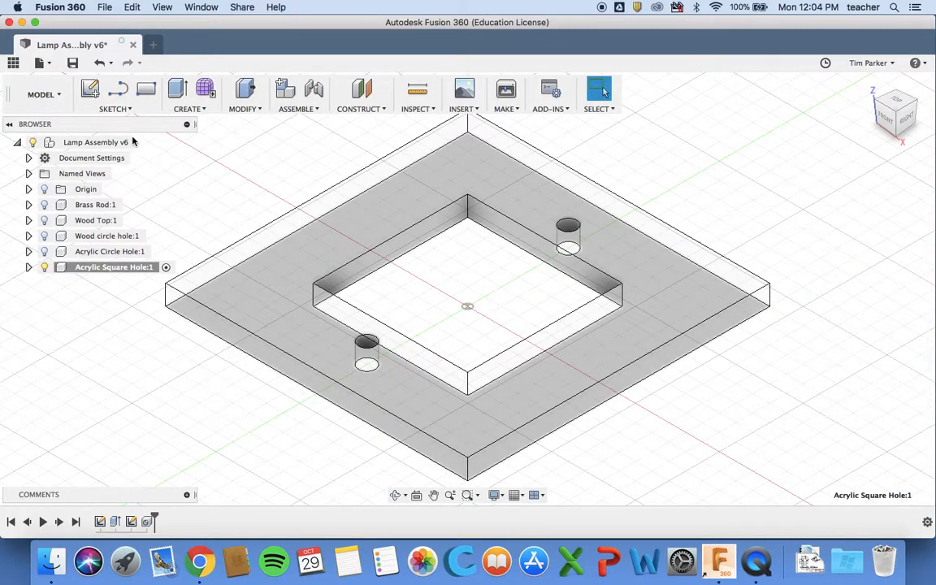
- Save the design with the version description "User Saved" and activate the top-level Lamp Assembly component
left_click(72, 63)
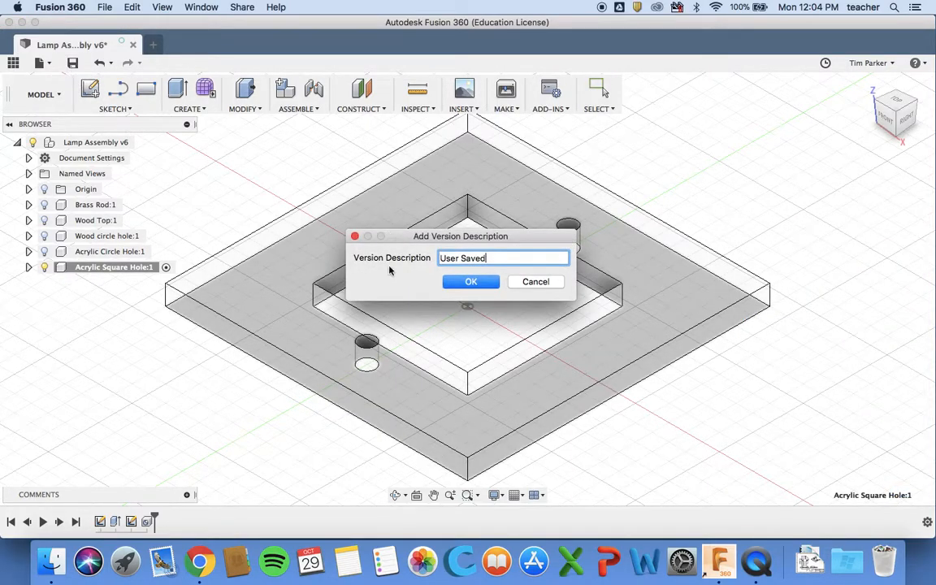
left_click(470, 282)
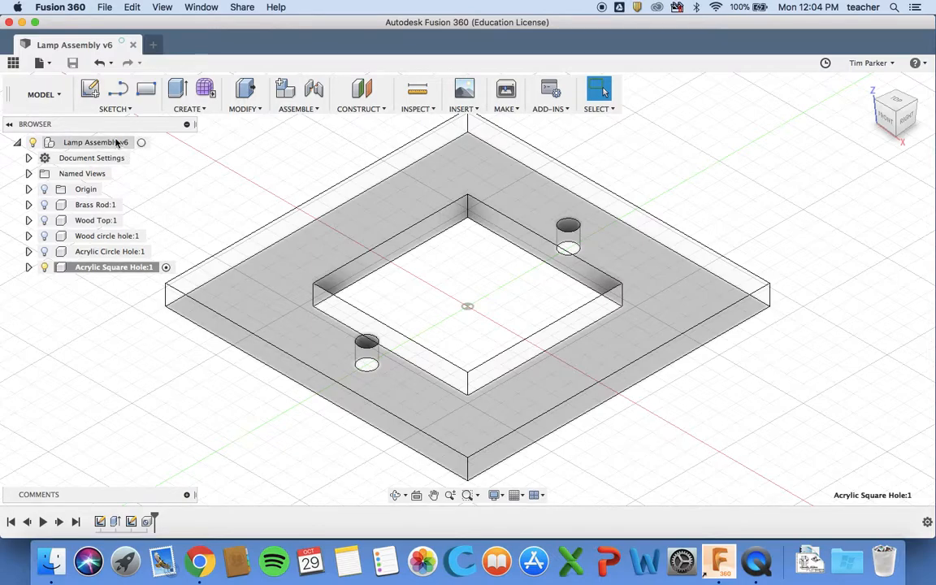
left_click(142, 144)
left_click(142, 144)
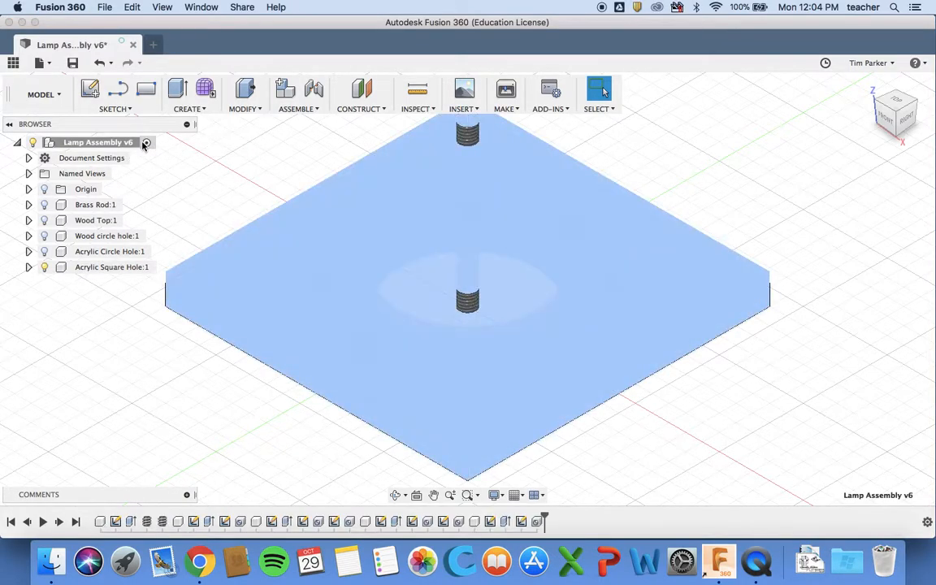
left_click(168, 378)
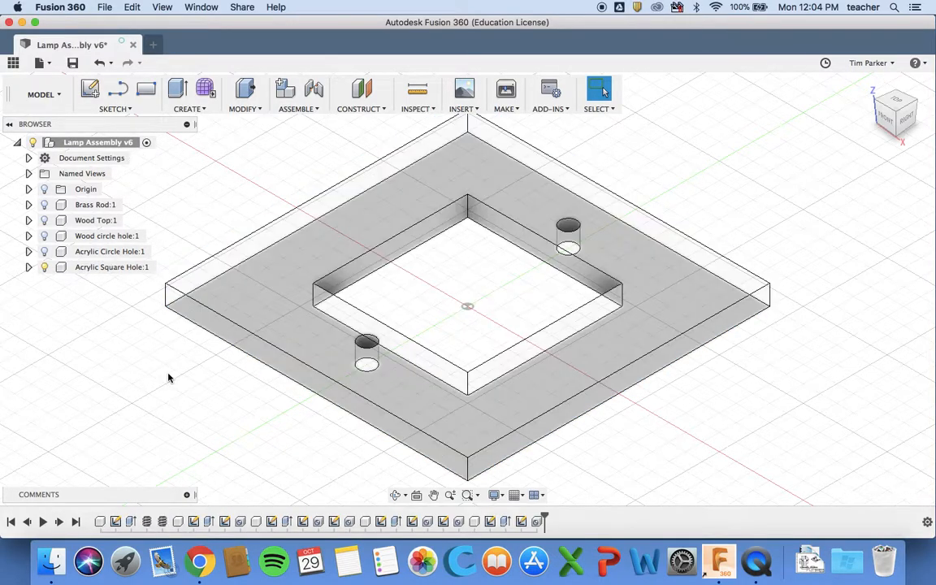